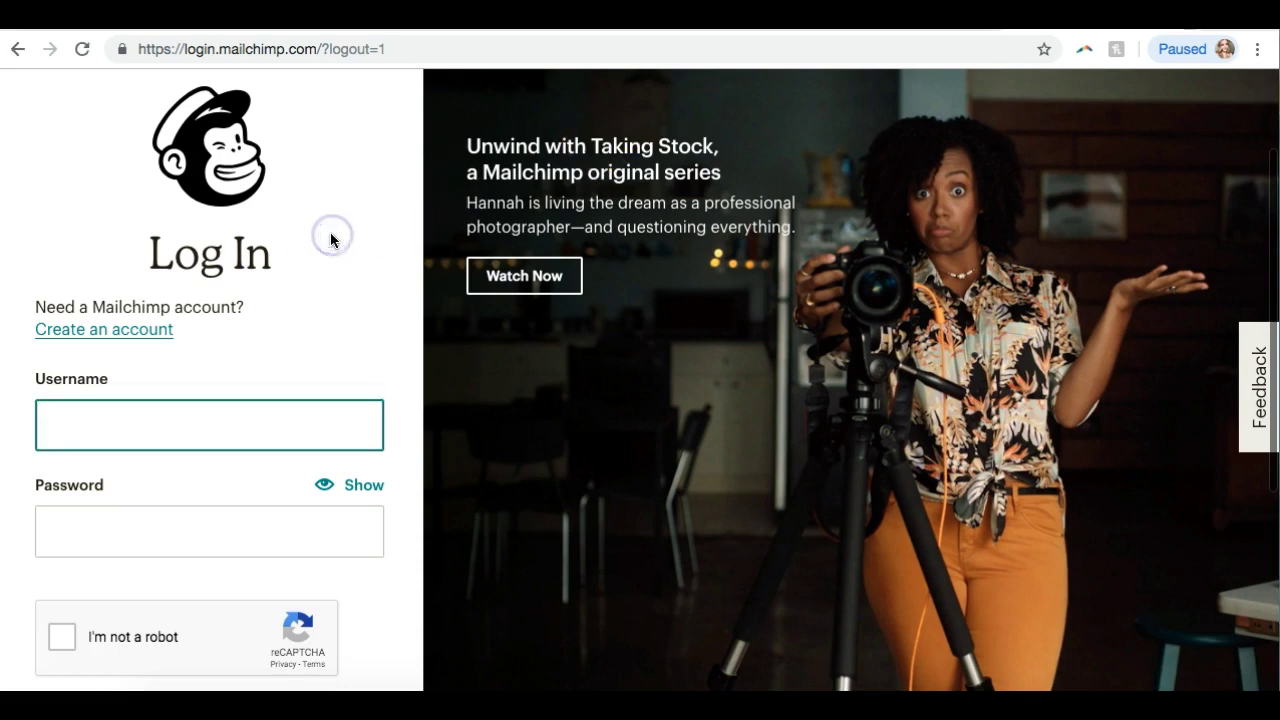
Log in with the account username and password, complete the robot check, and postpone the account verification setup.
scroll(309, 290, down, 1)
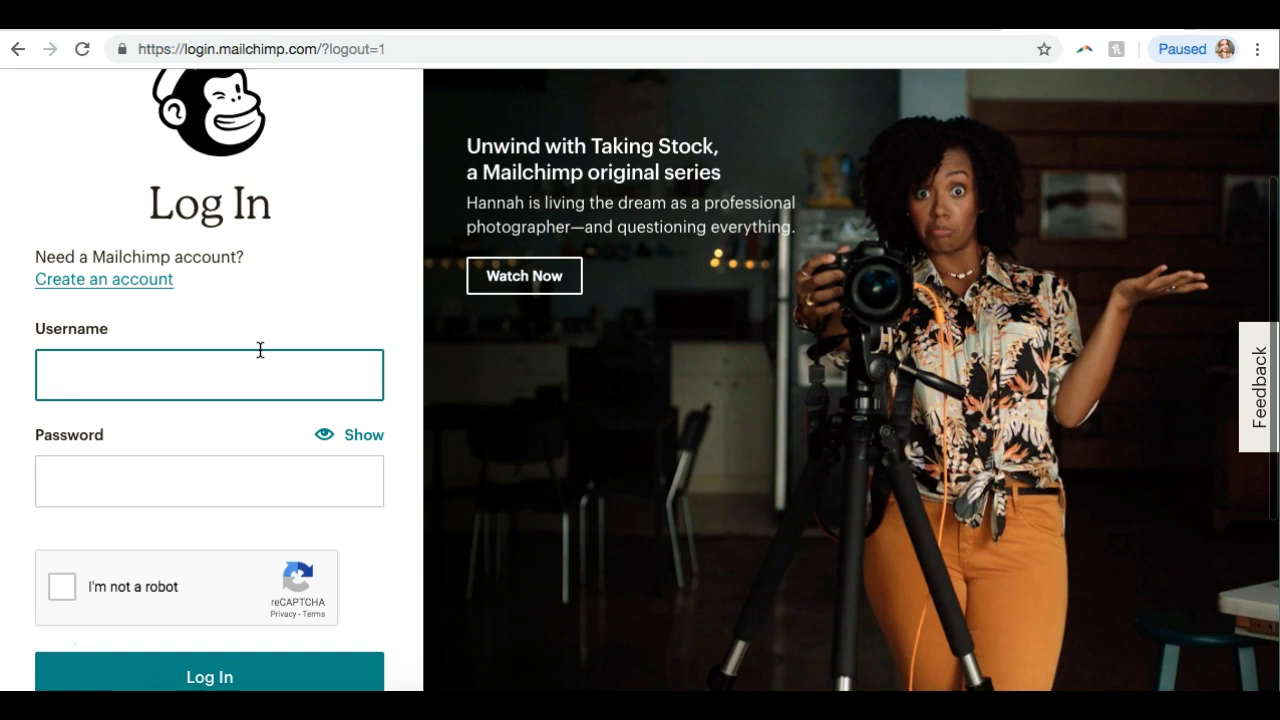
text(baileyslm)
click(82, 472)
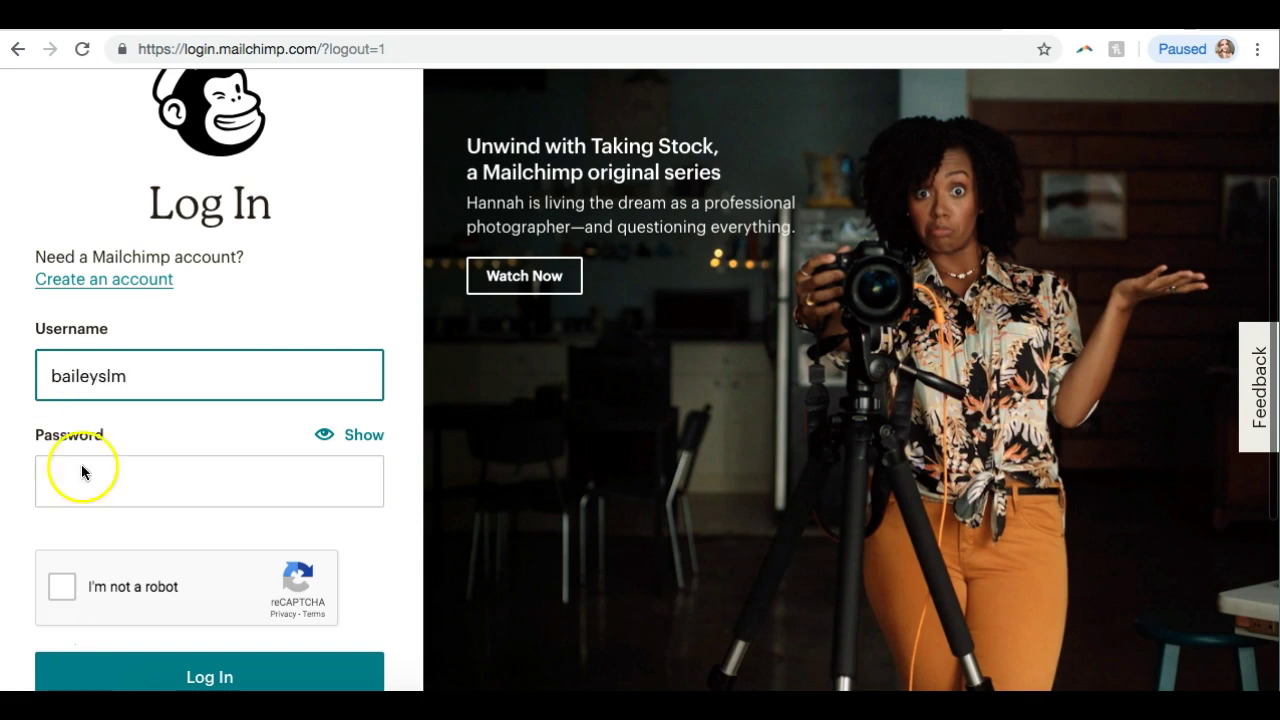
click(200, 489)
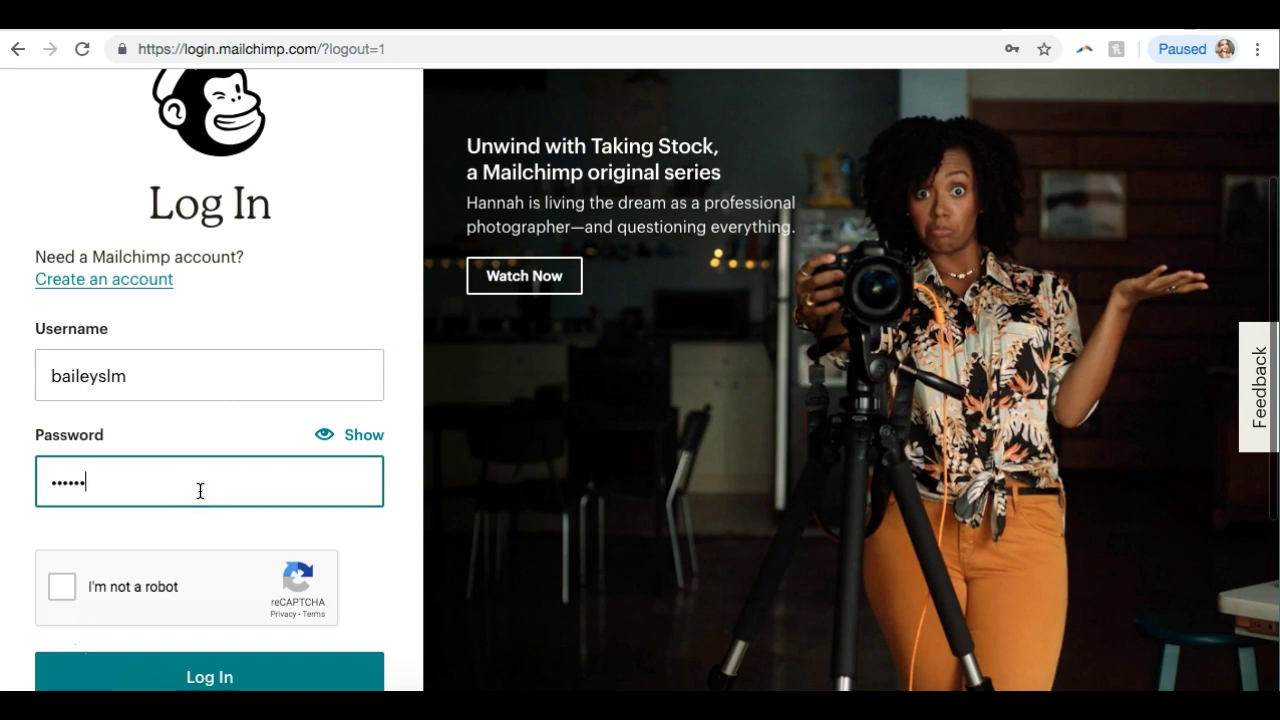
scroll(200, 490, down, 2)
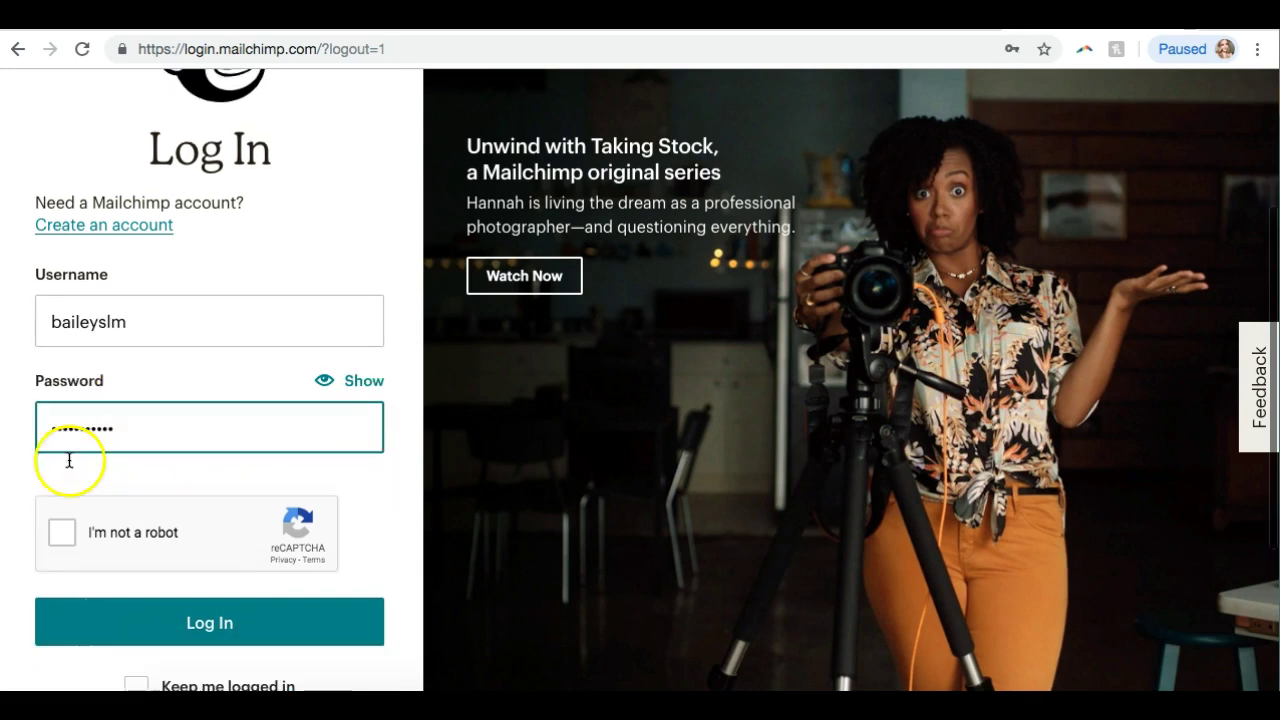
click(62, 484)
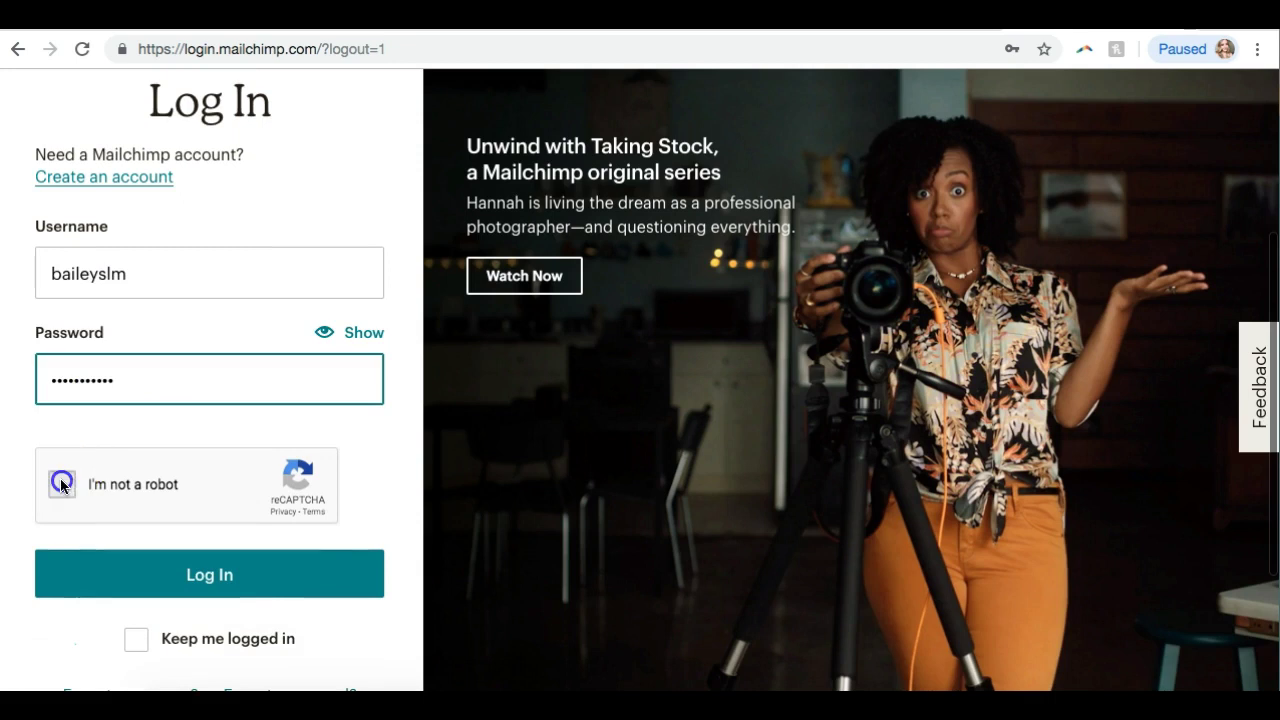
click(157, 581)
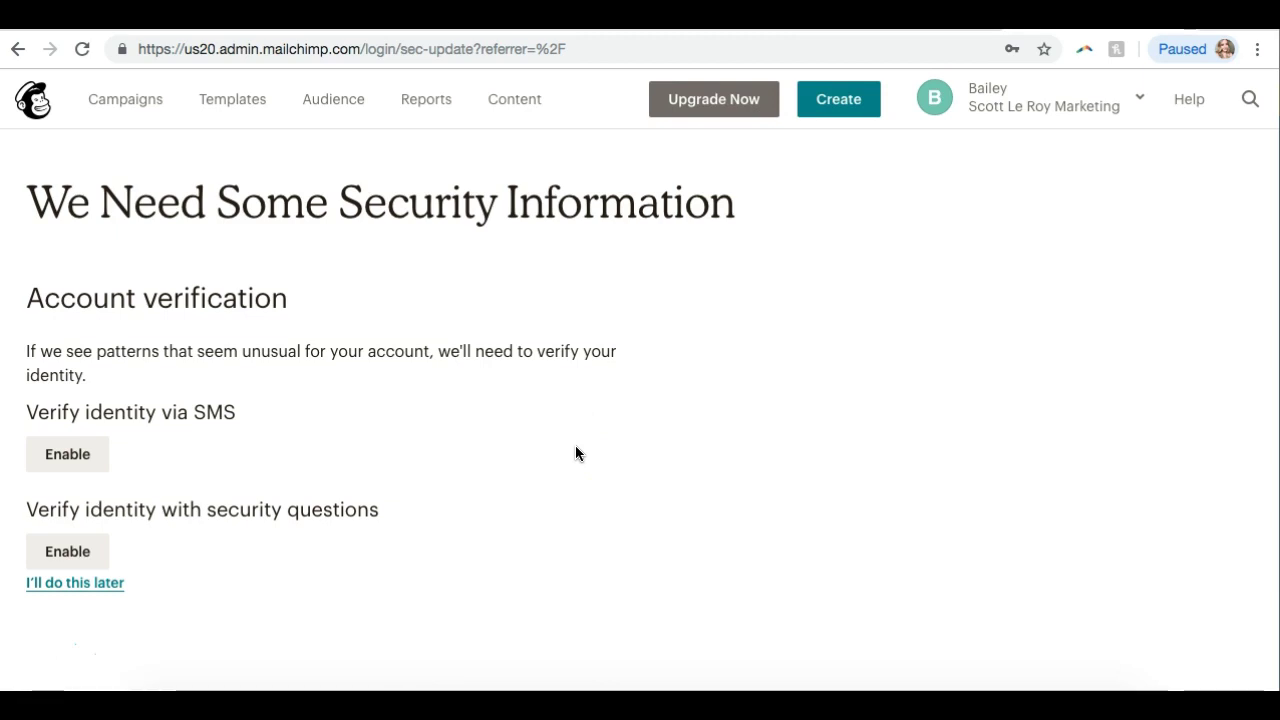
click(118, 584)
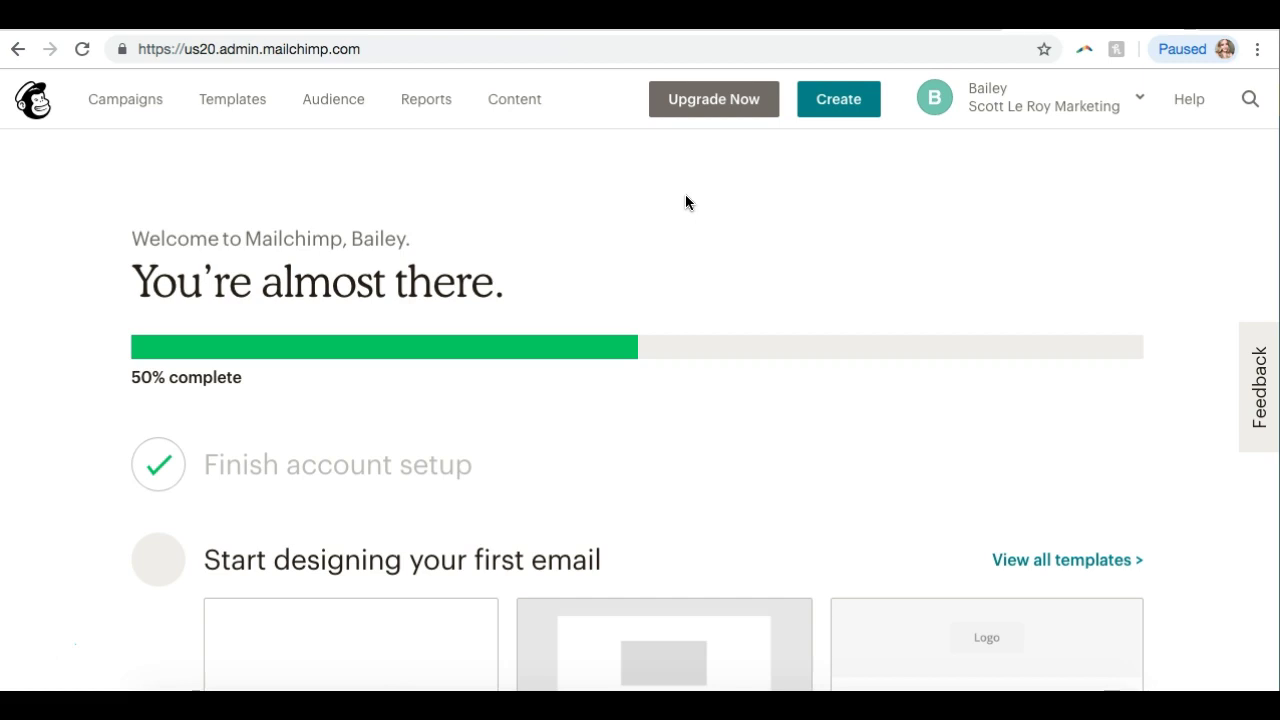
Open the Audience overview and review its sections from recent growth and tags to email engagement.
click(328, 114)
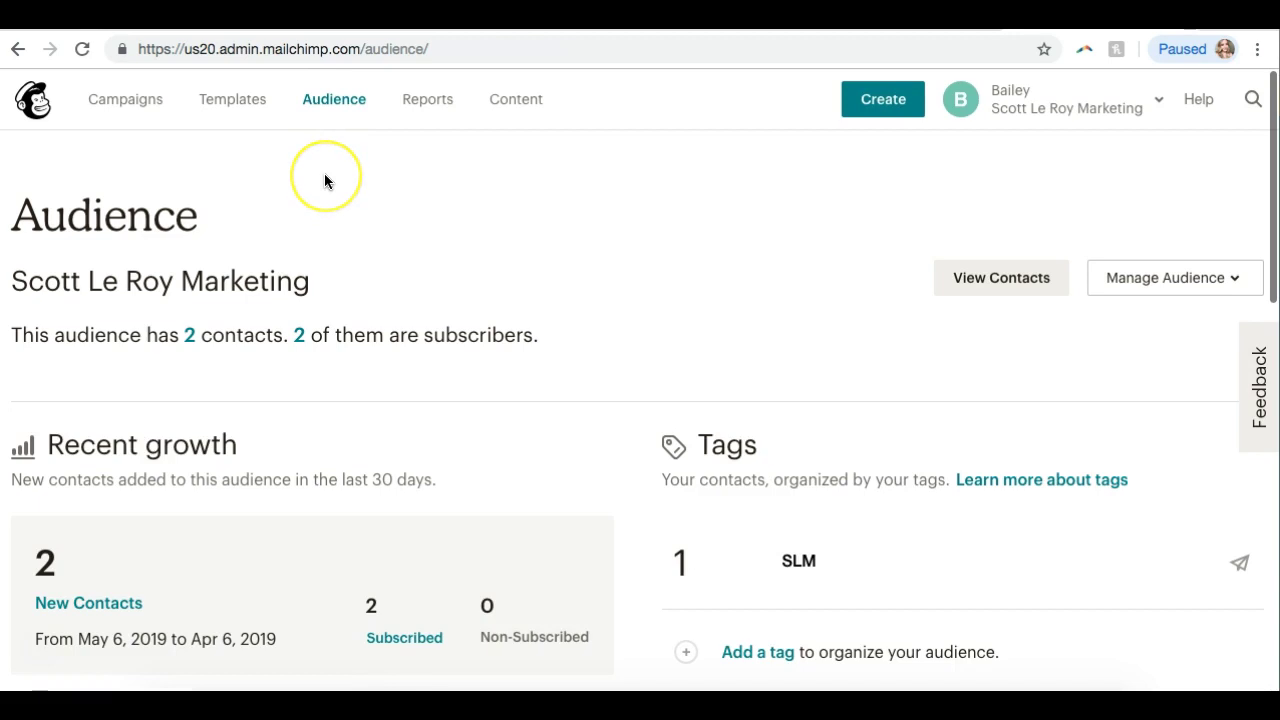
scroll(324, 178, down, 4)
scroll(324, 180, down, 5)
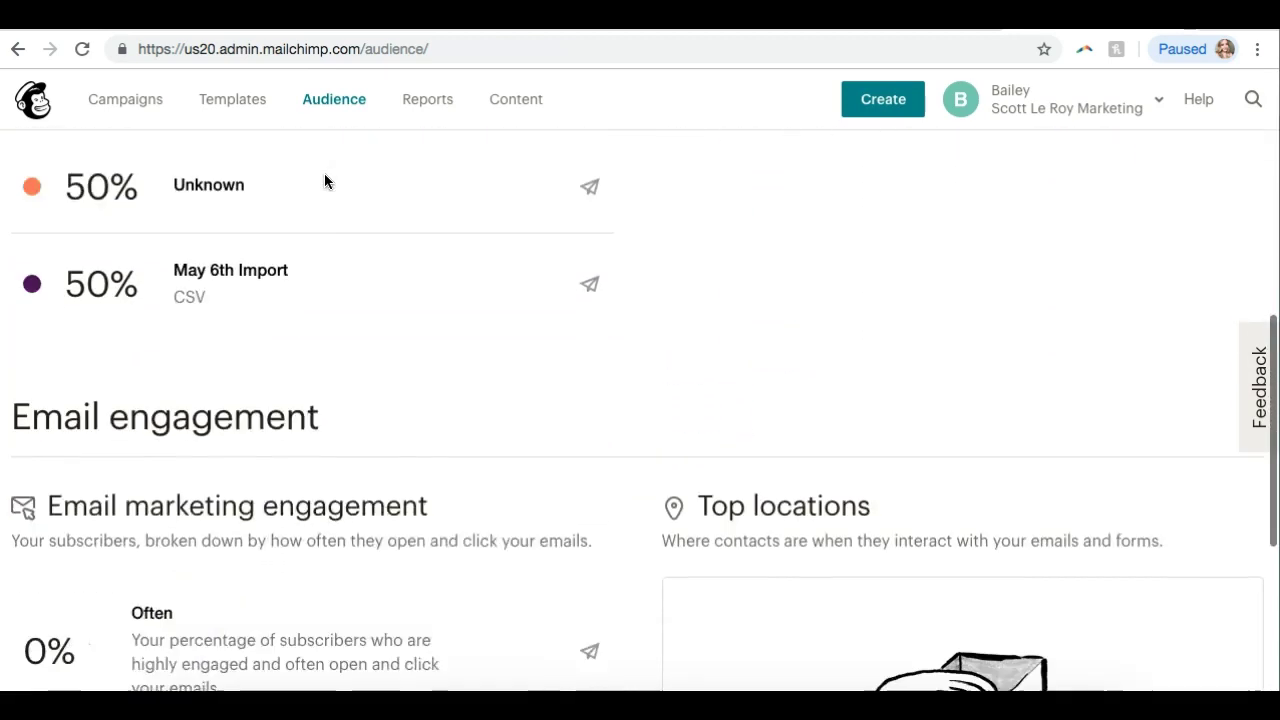
scroll(324, 180, up, 7)
scroll(324, 181, up, 2)
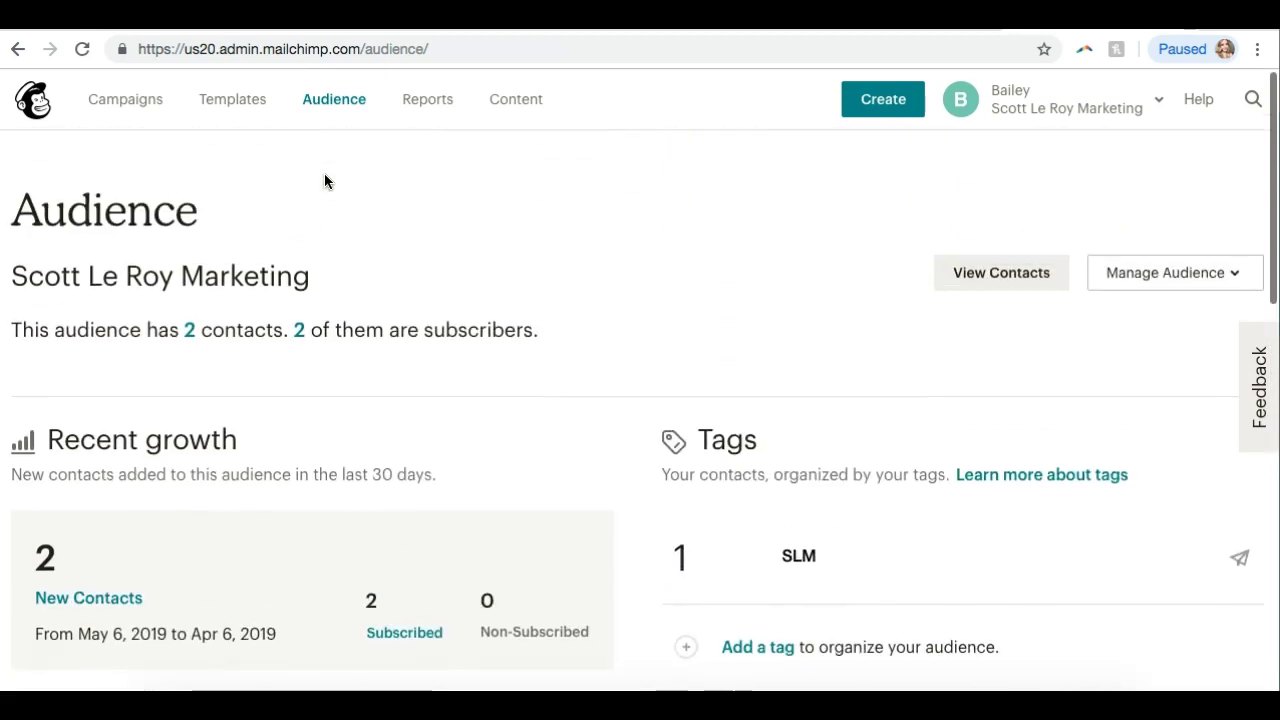
Start importing contacts into the audience, choose CSV or tab-delimited text file as the source, and continue to setup.
click(1234, 280)
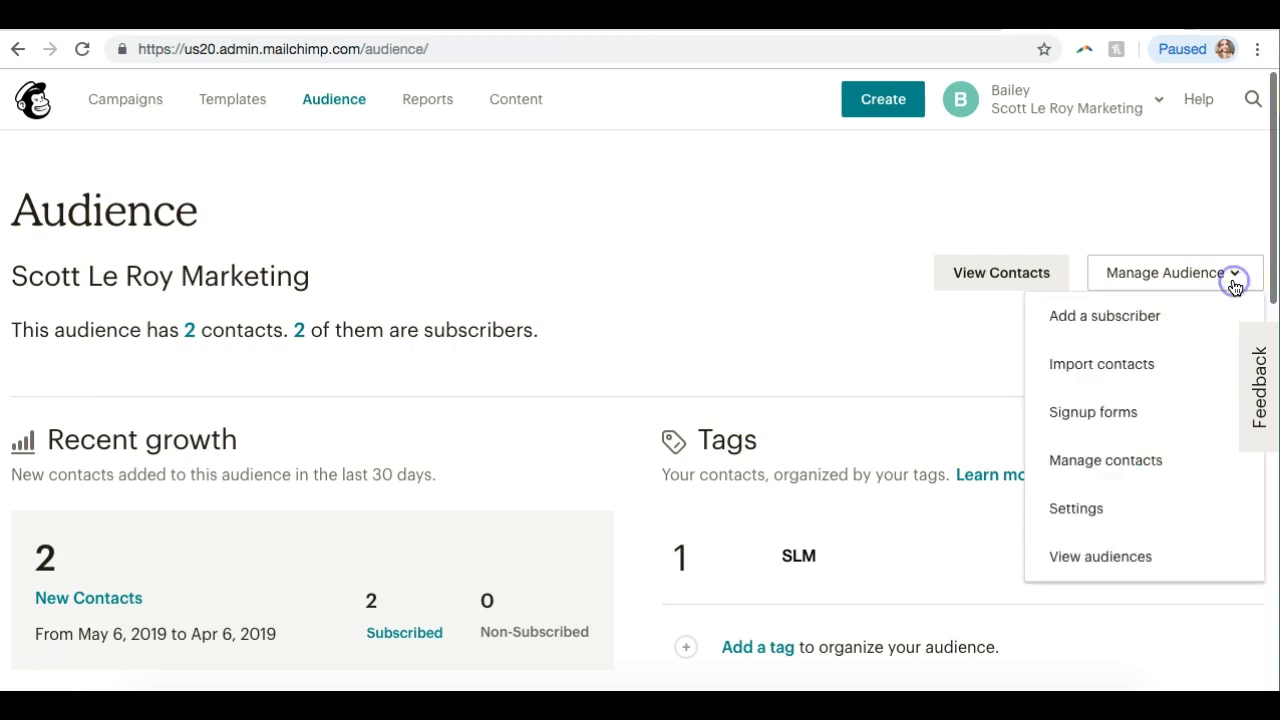
click(1177, 320)
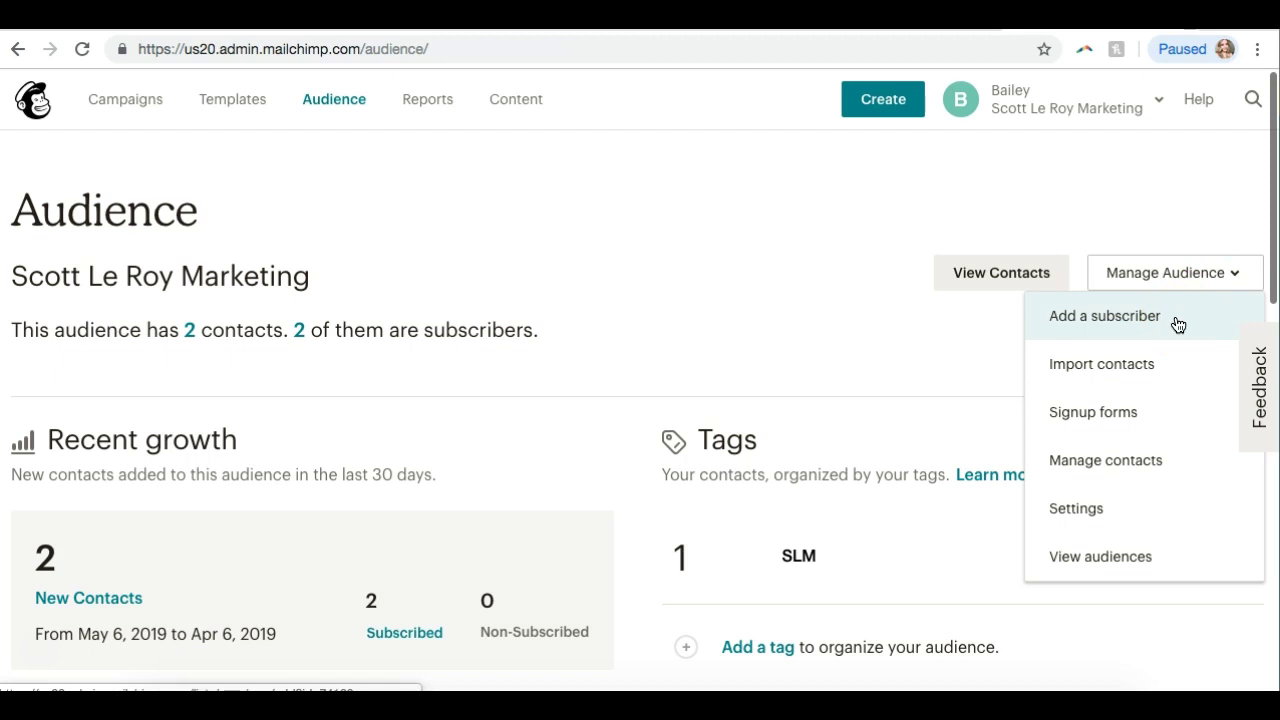
click(1164, 362)
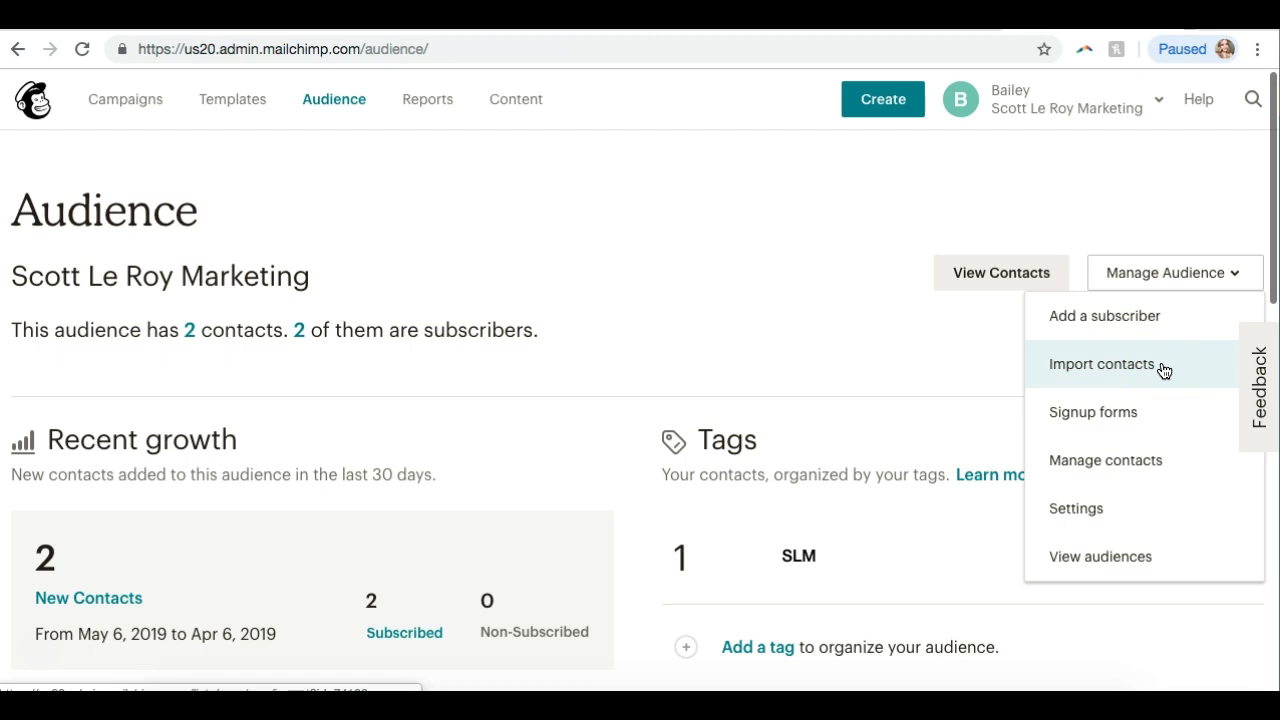
click(1163, 366)
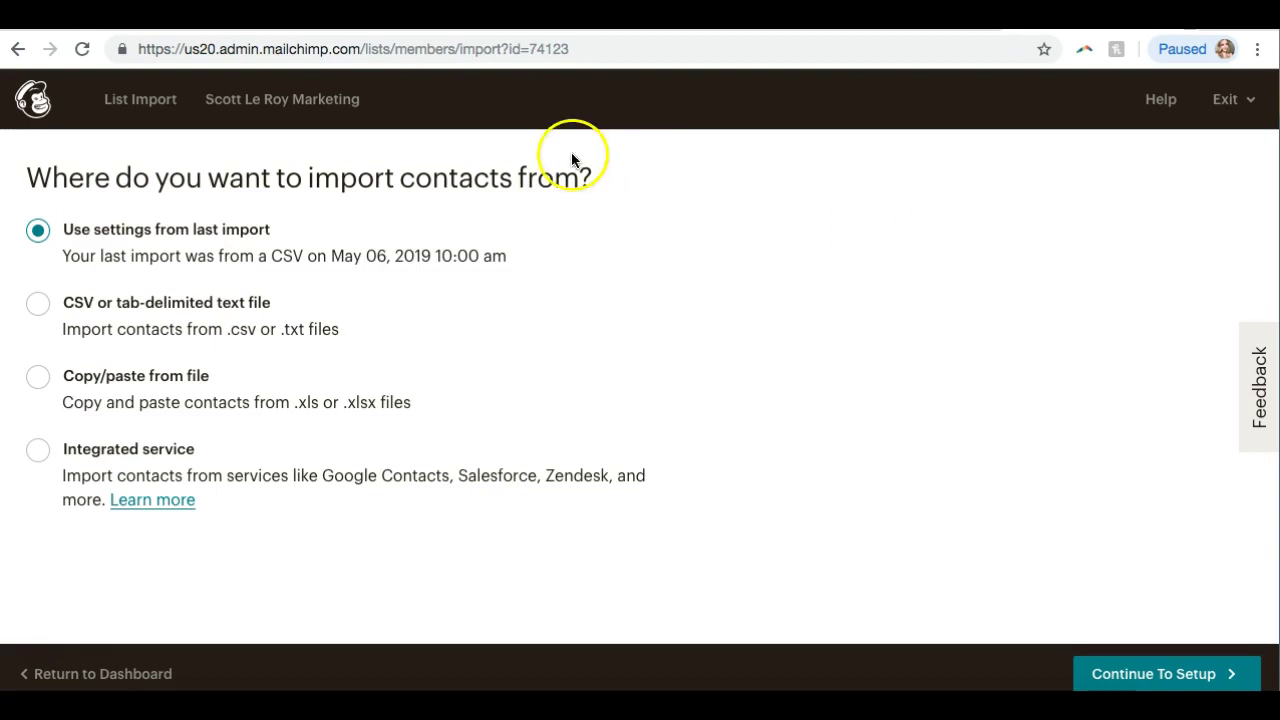
click(39, 304)
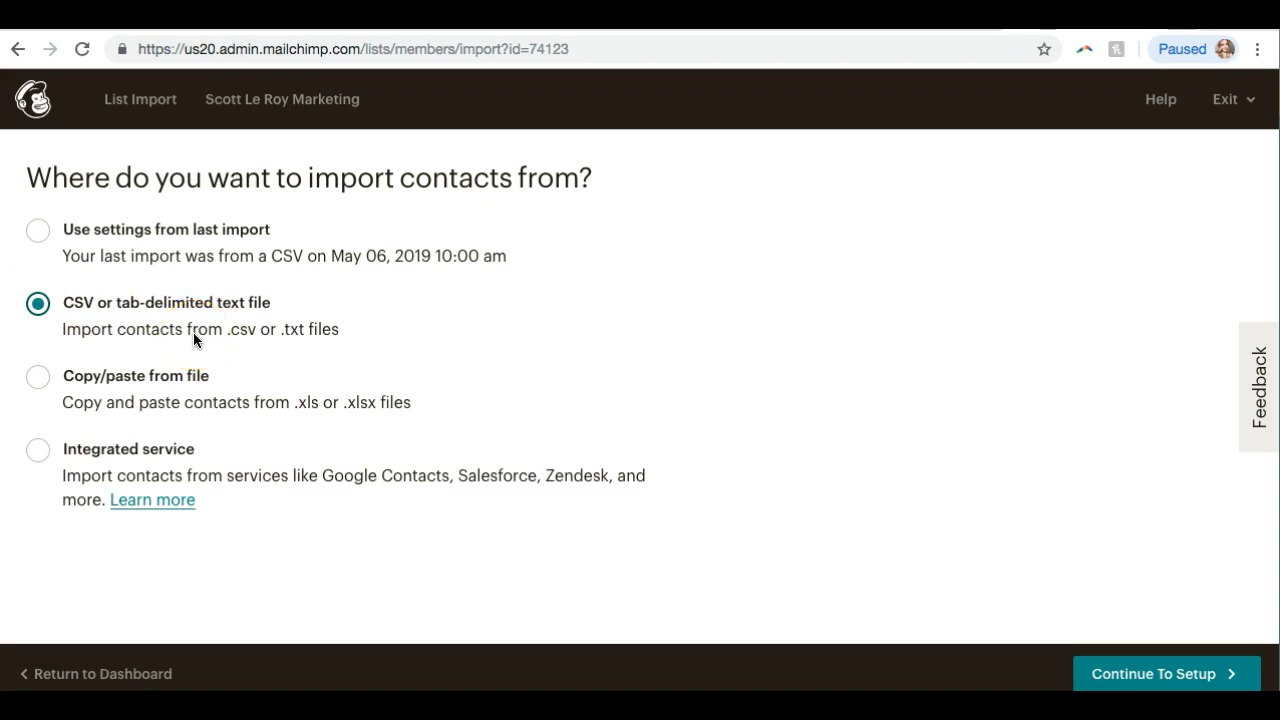
click(1155, 674)
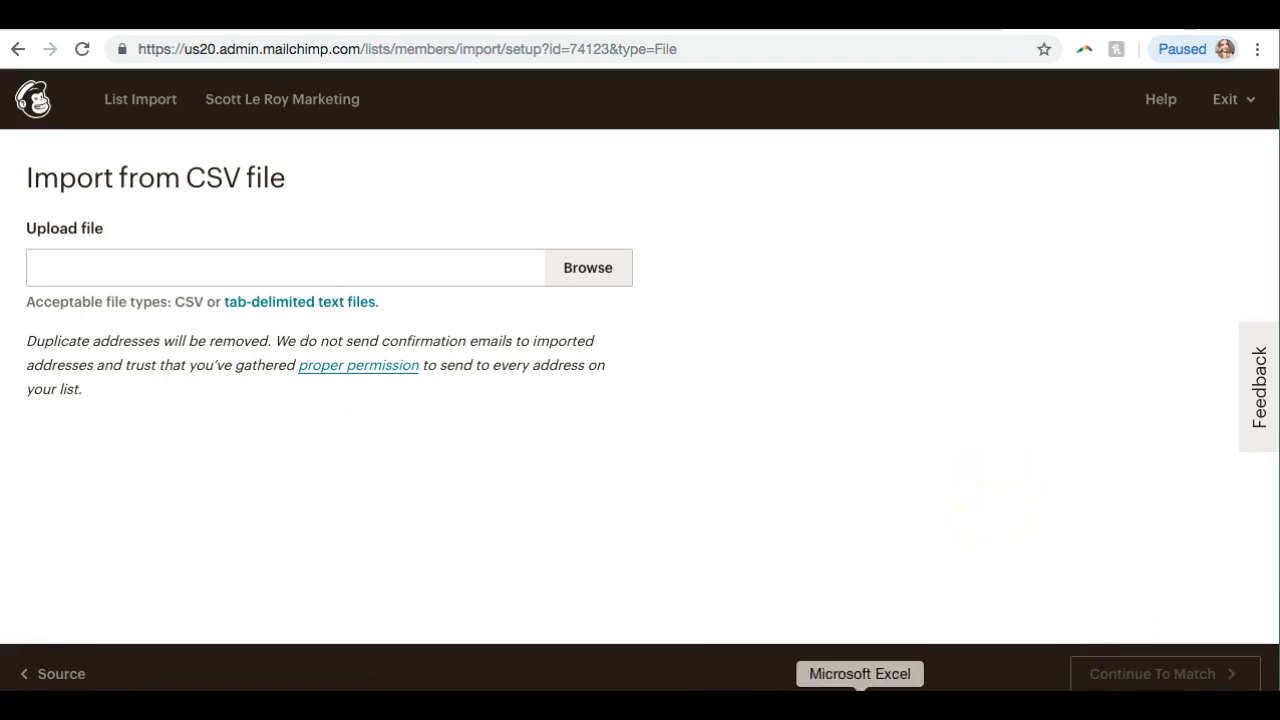
Switch to Microsoft Excel and examine the Command Import 2 sheet's contact entries and column headers.
click(860, 698)
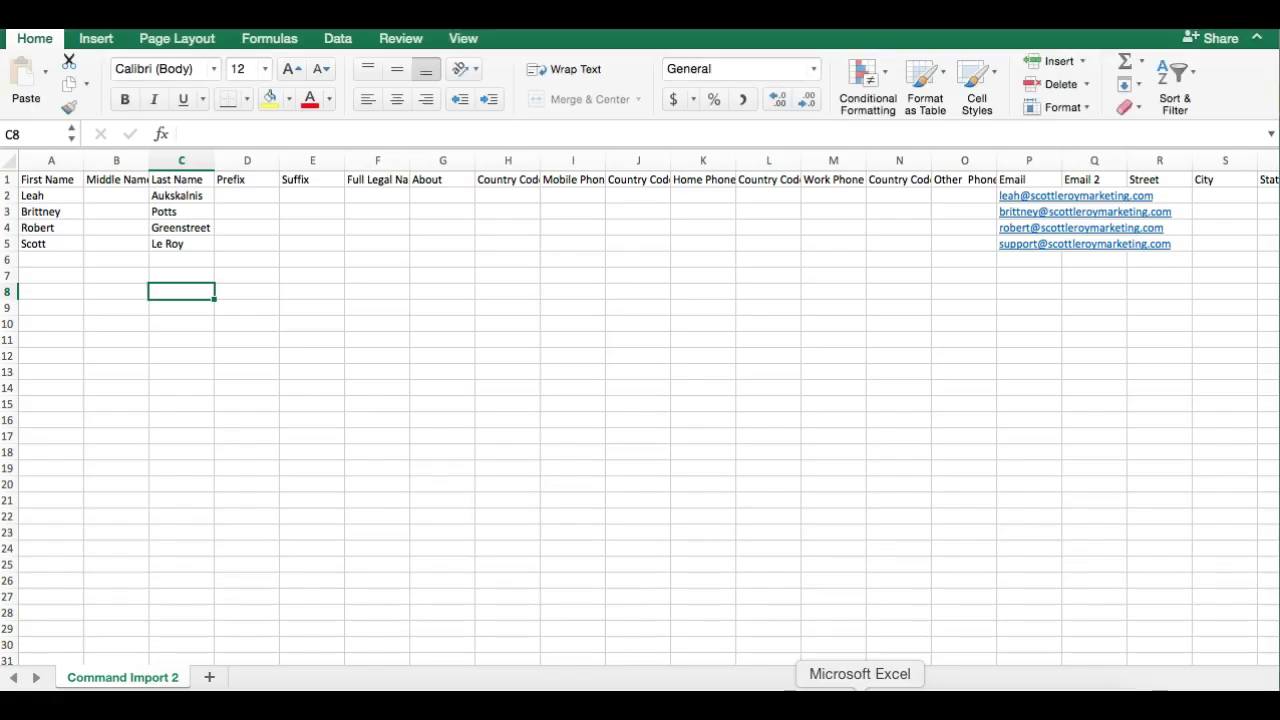
click(180, 389)
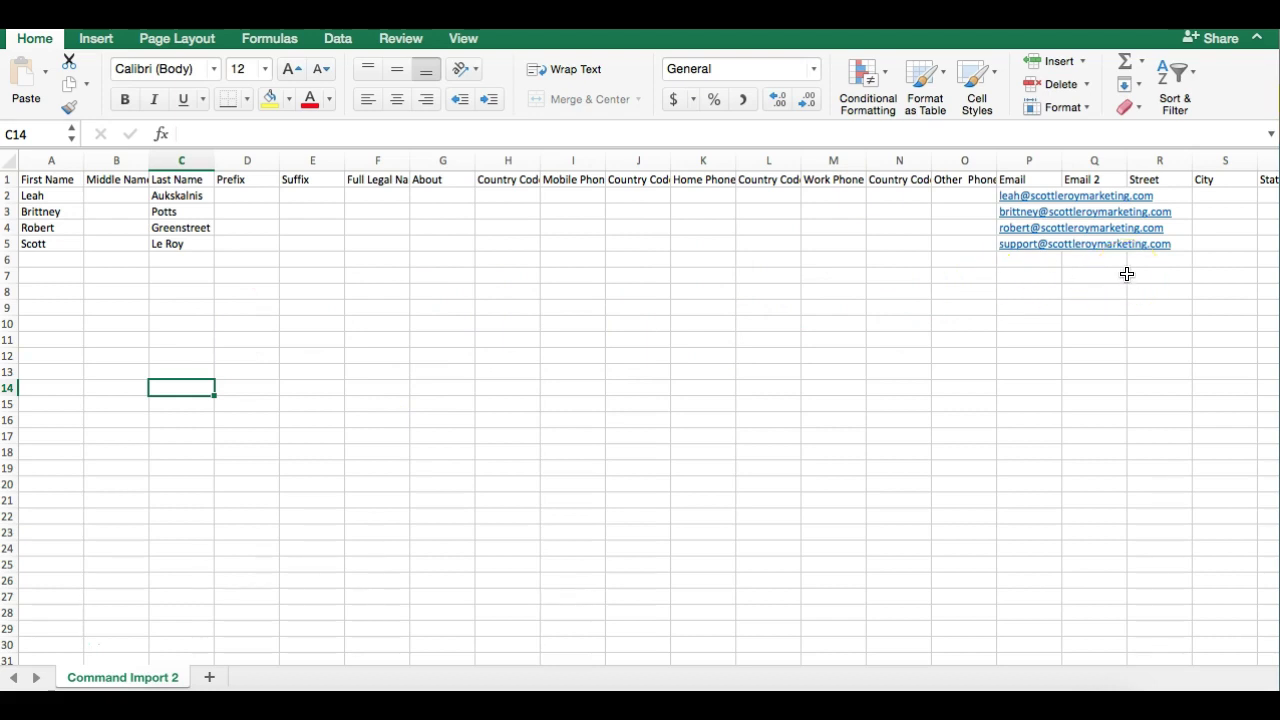
scroll(1127, 274, right, 3)
scroll(1127, 274, right, 7)
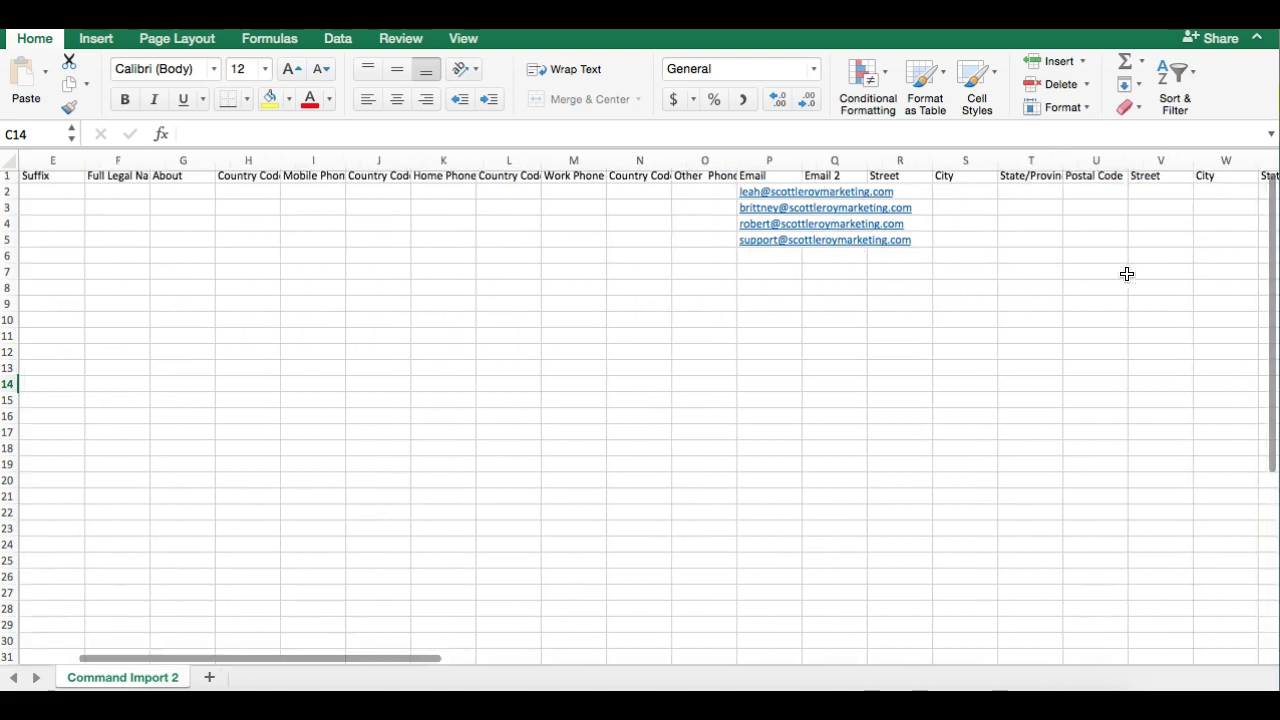
scroll(1127, 274, left, 10)
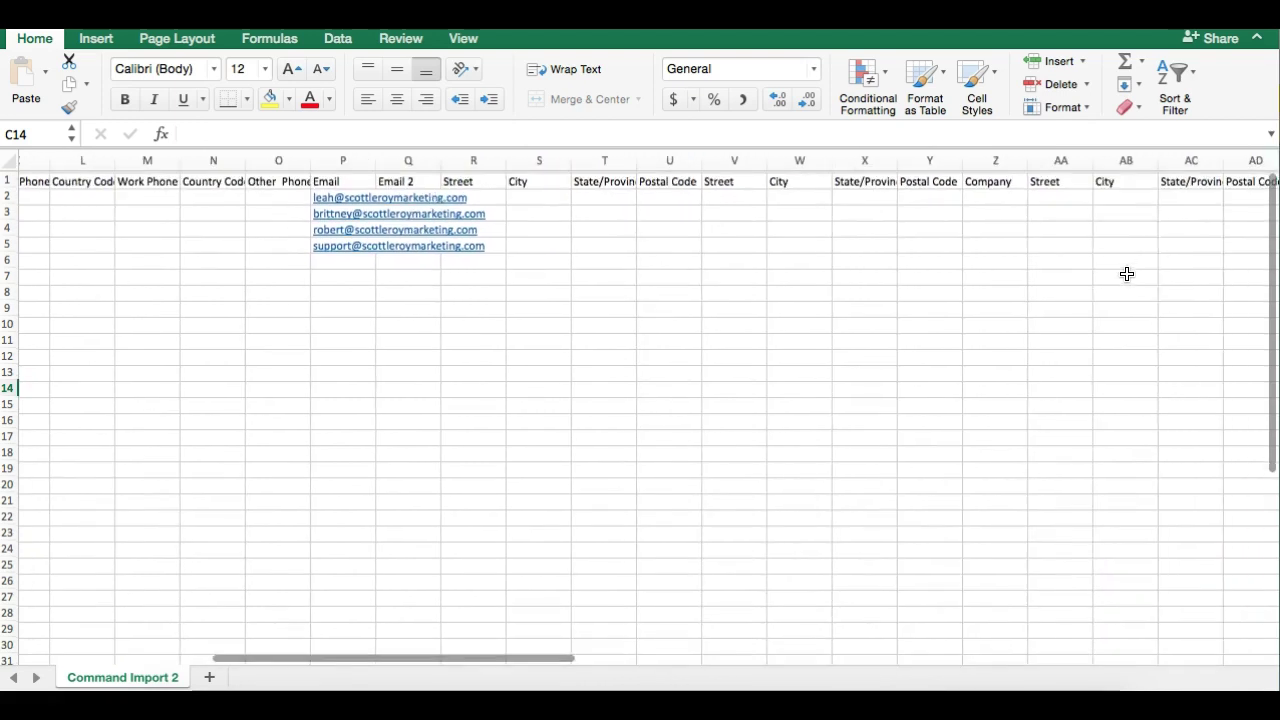
scroll(822, 289, up, 1)
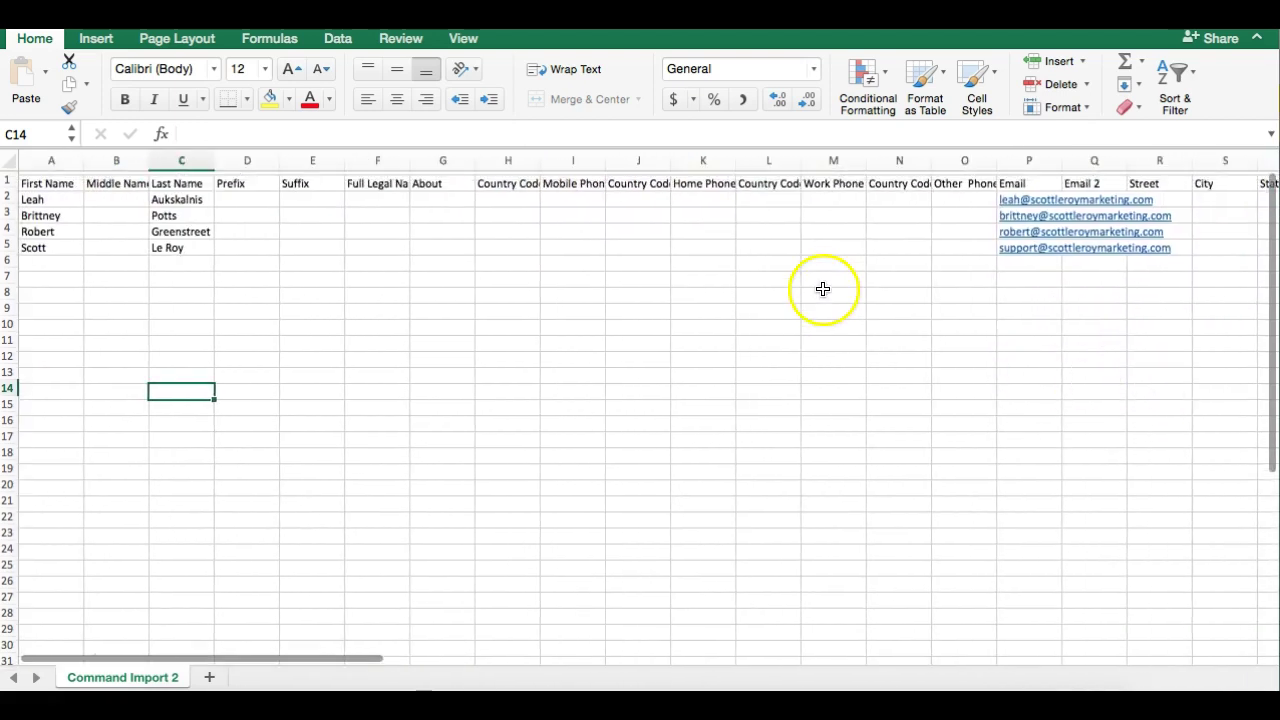
click(235, 323)
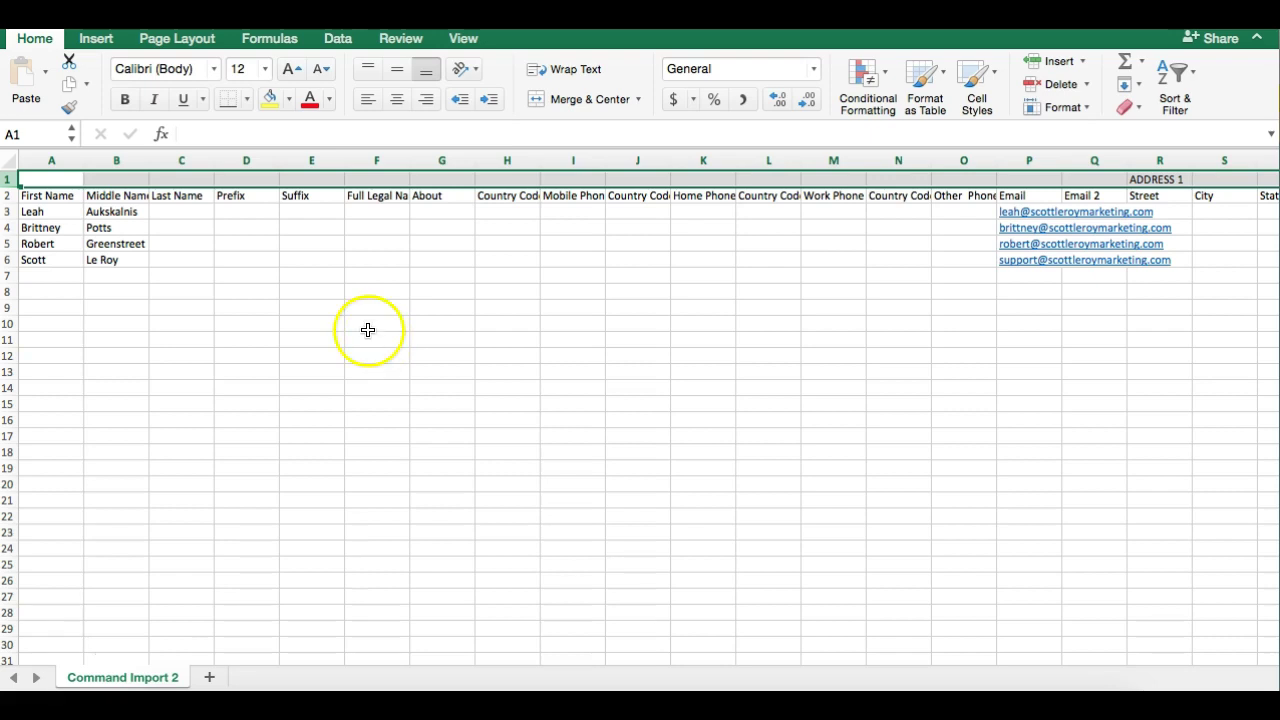
Examine the address, company and key-date section labels in row 1 above the column headers.
scroll(733, 262, right, 10)
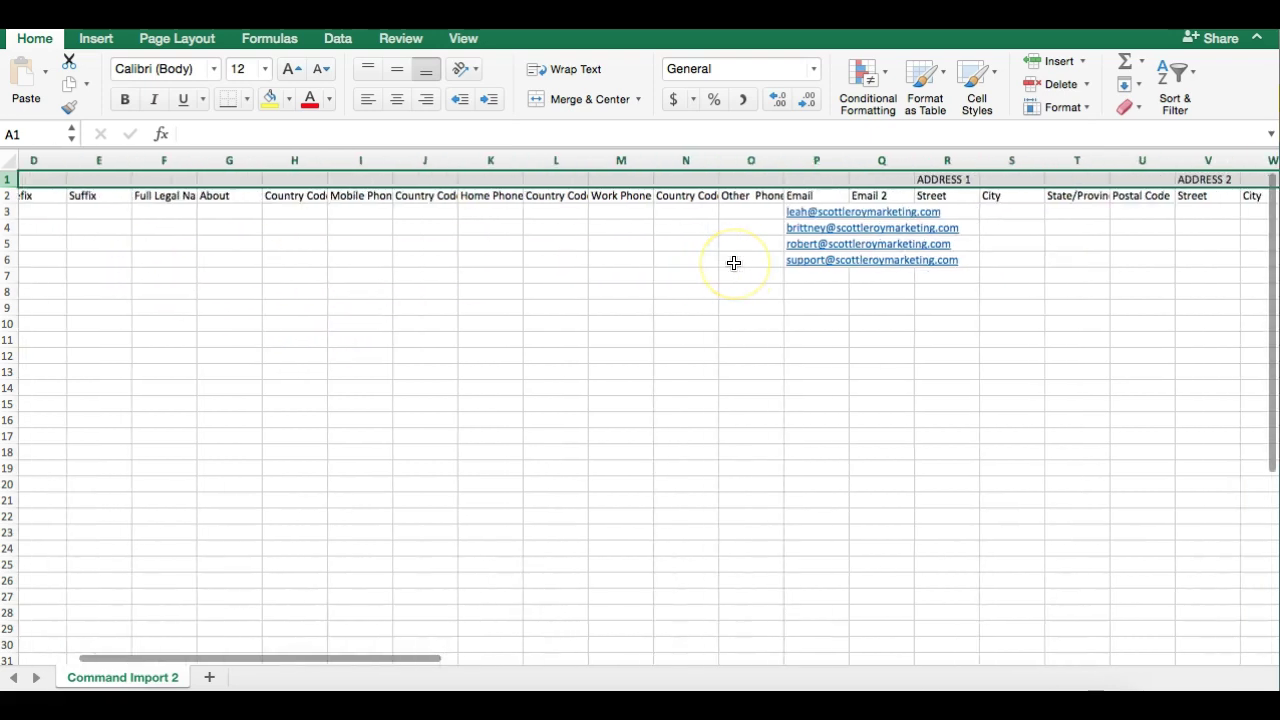
scroll(733, 262, right, 5)
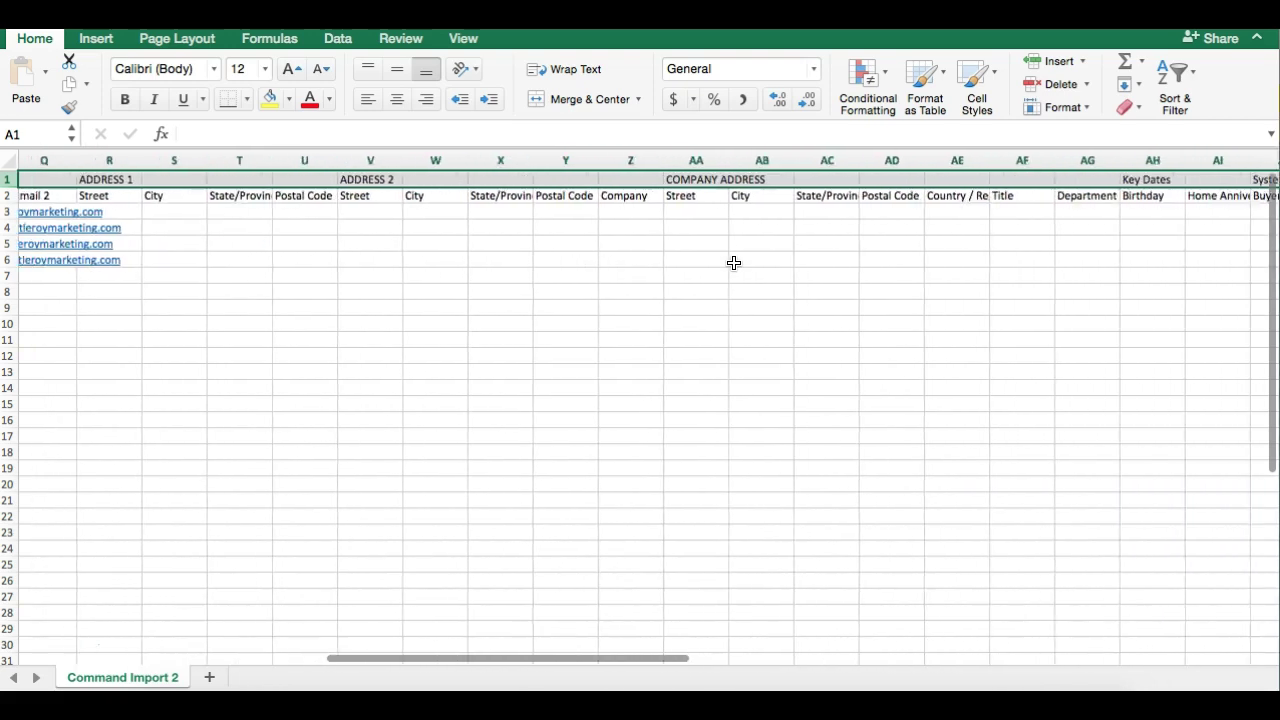
scroll(733, 262, left, 15)
scroll(733, 262, right, 10)
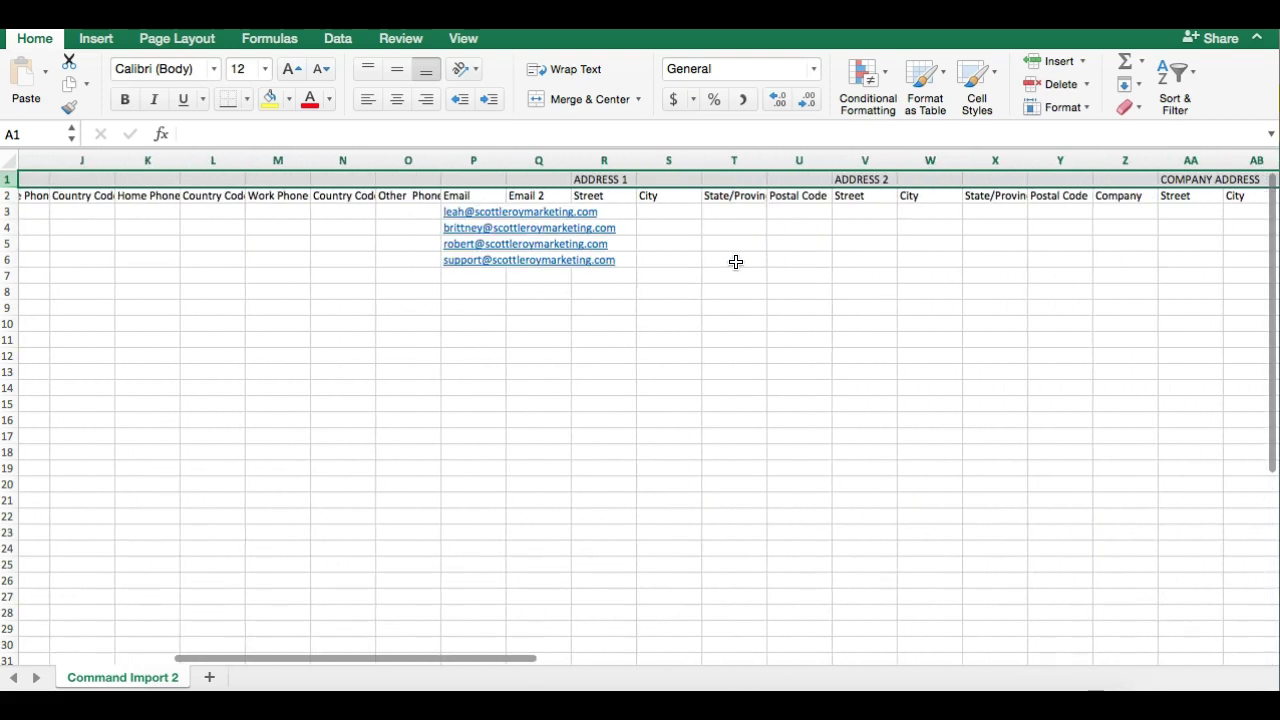
scroll(733, 262, left, 10)
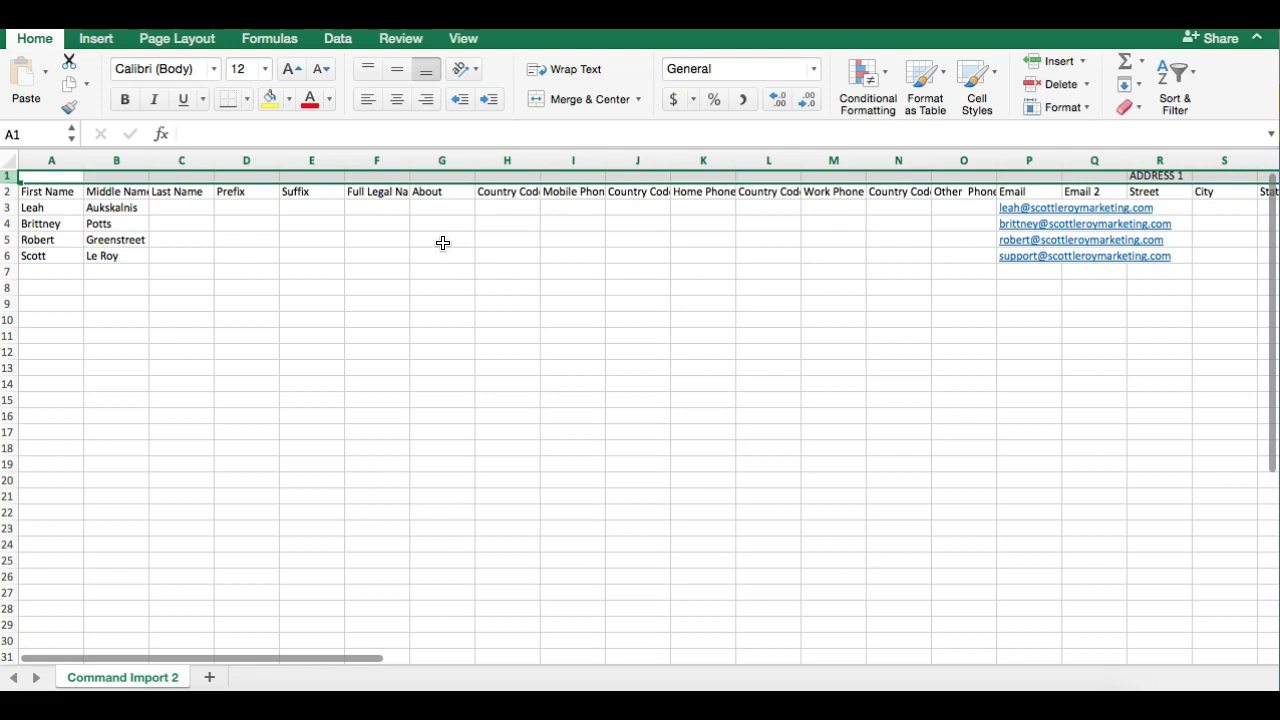
click(443, 241)
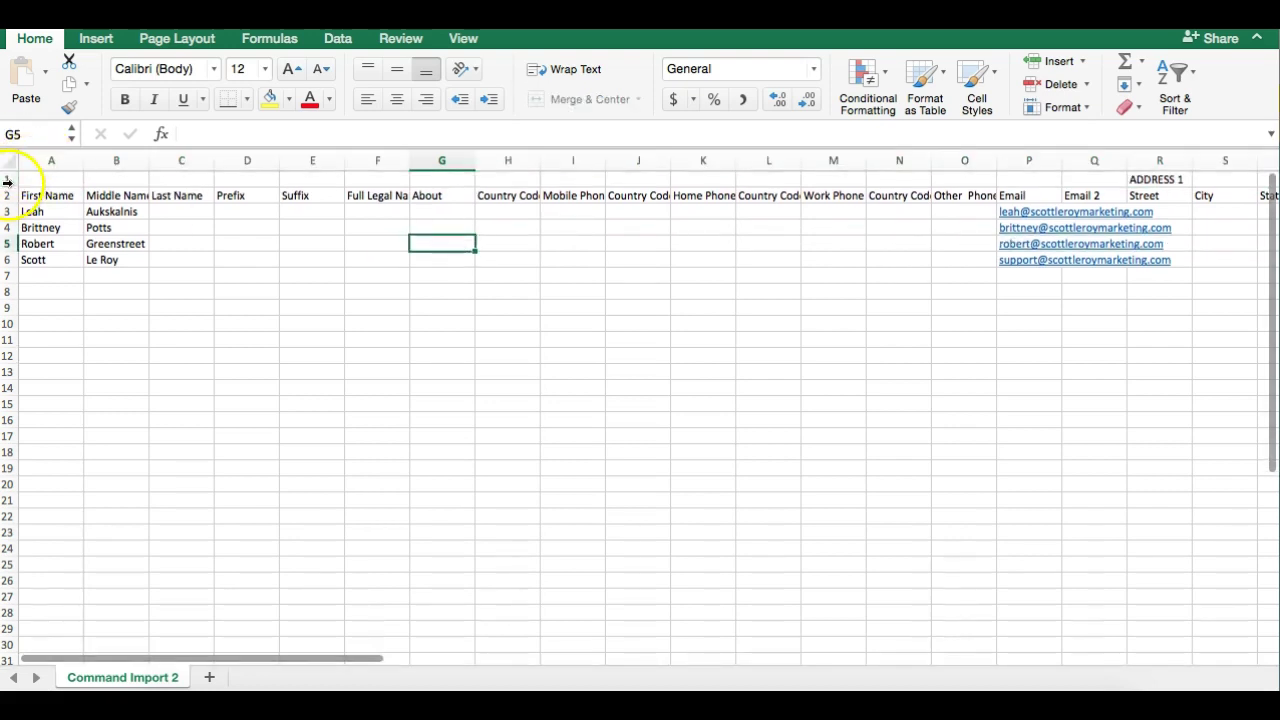
Delete row 1, which holds the section labels above the column headers.
click(5, 178)
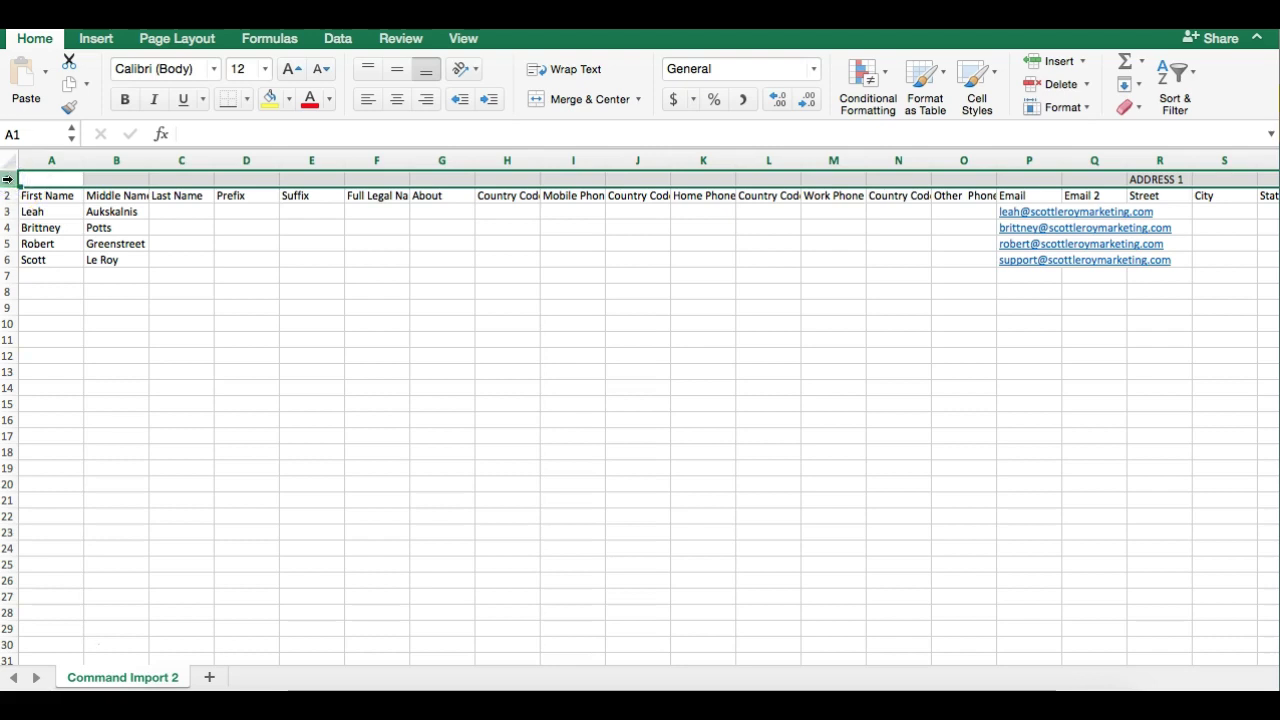
right_click(8, 178)
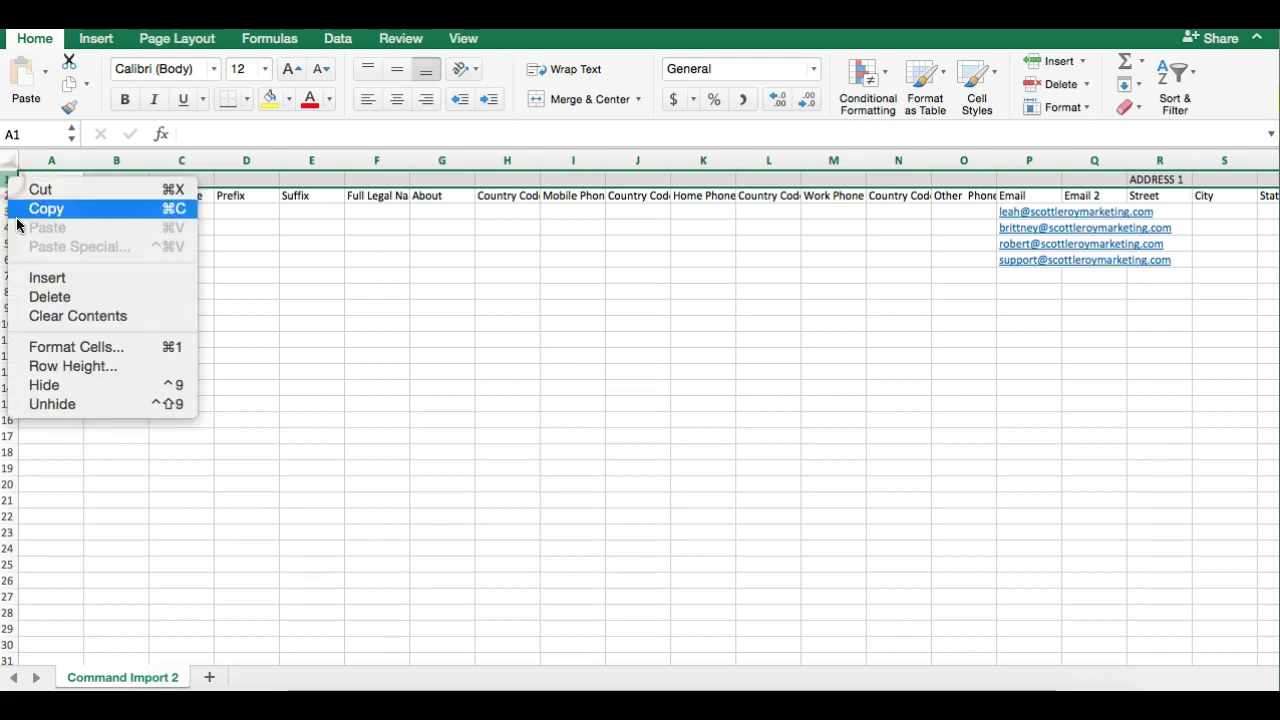
click(53, 297)
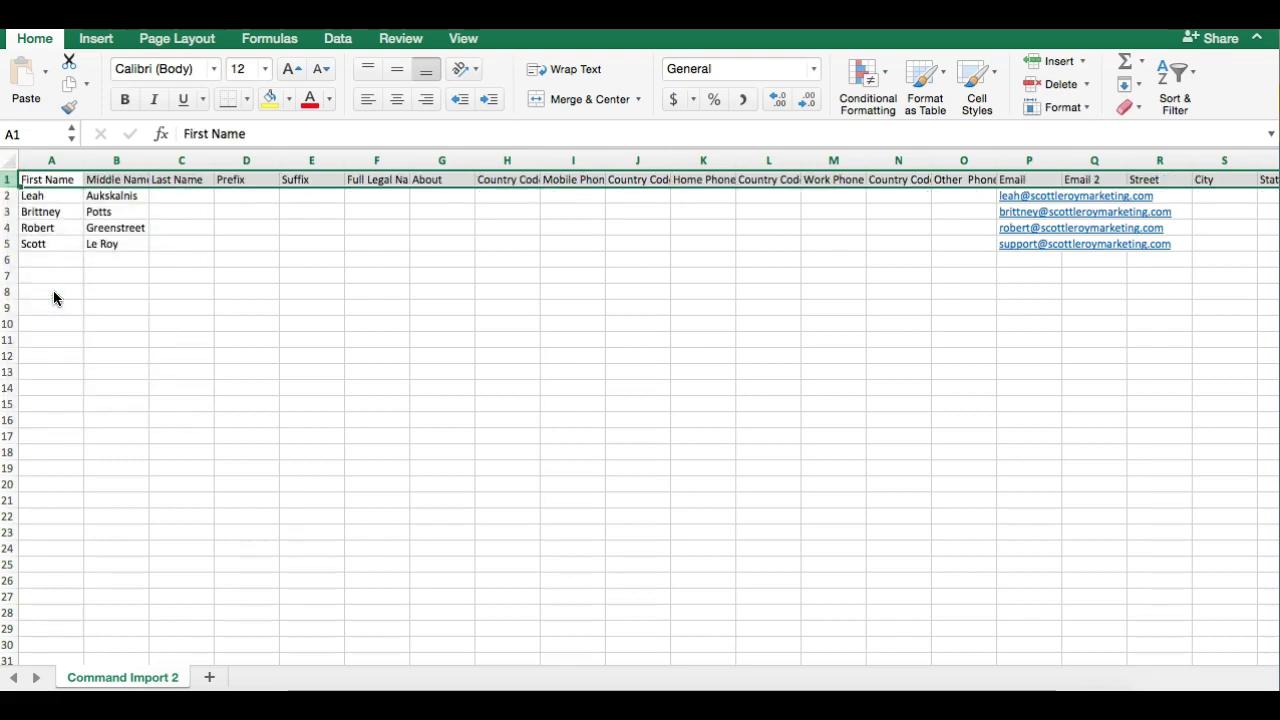
Copy the contacts' surnames from the Middle Name column, B2:B7, into the Last Name column starting at C2.
click(125, 242)
click(123, 274)
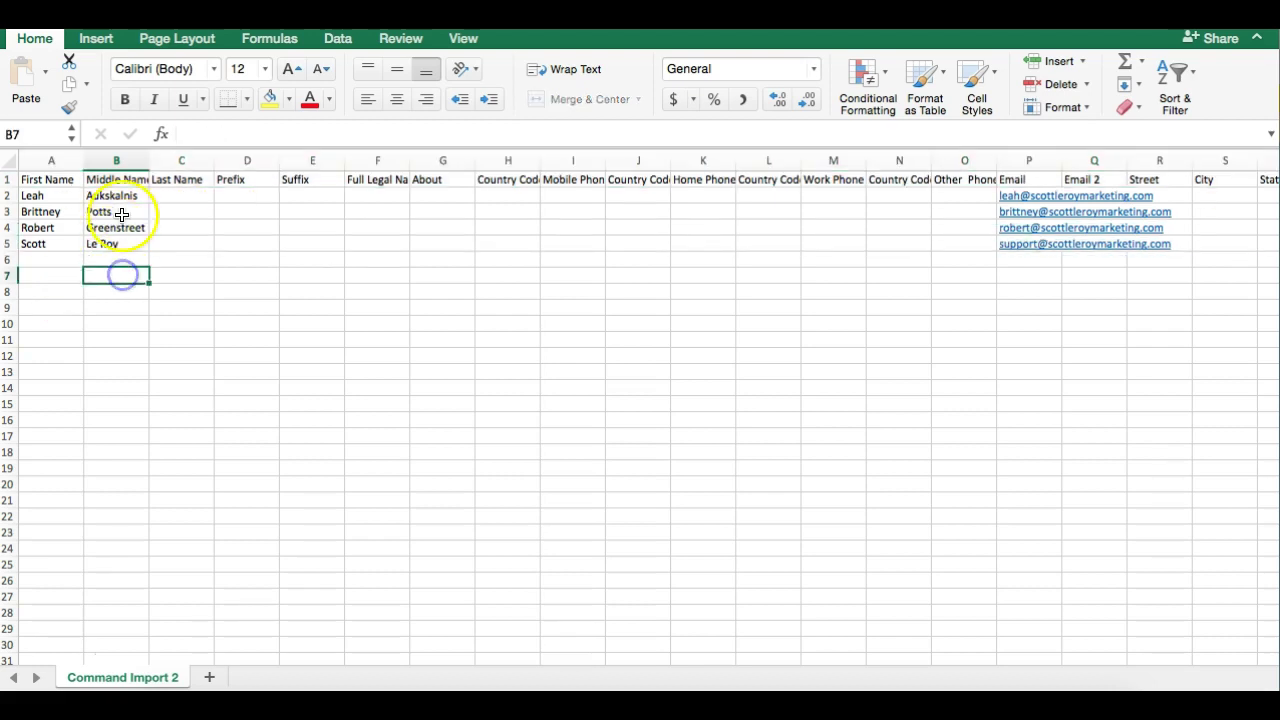
shift+click(115, 197)
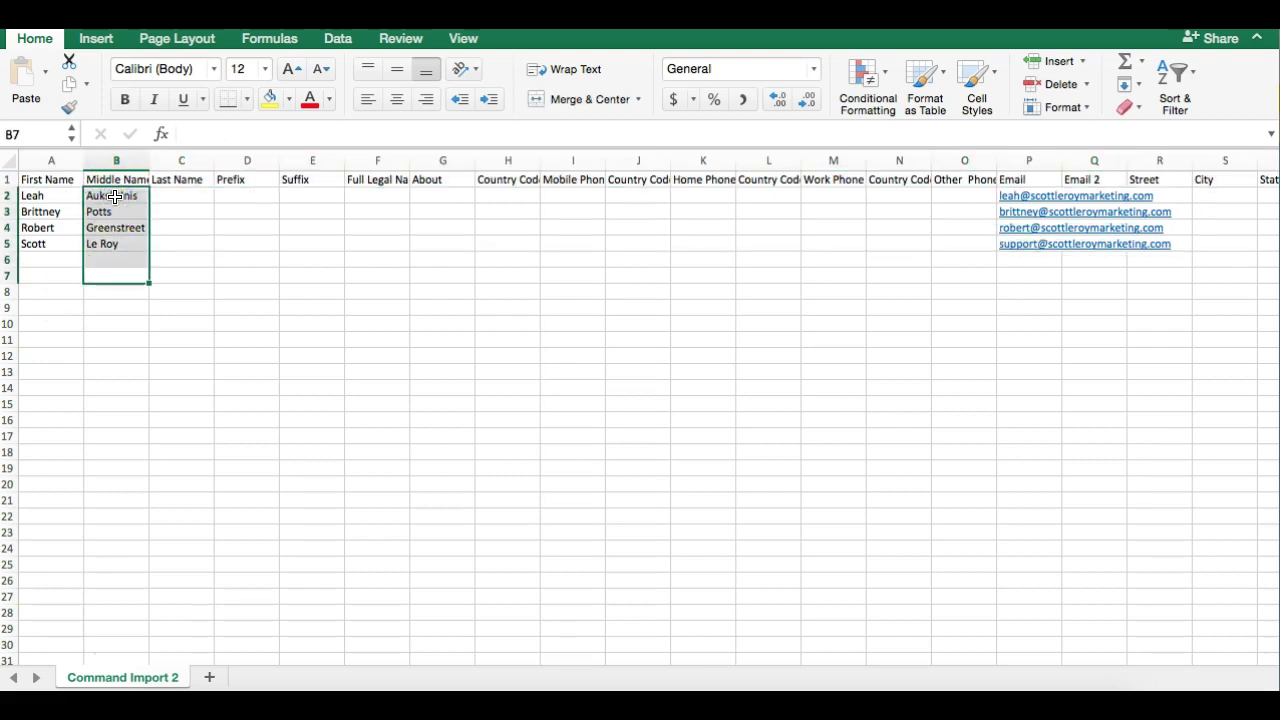
key(super+c)
click(189, 195)
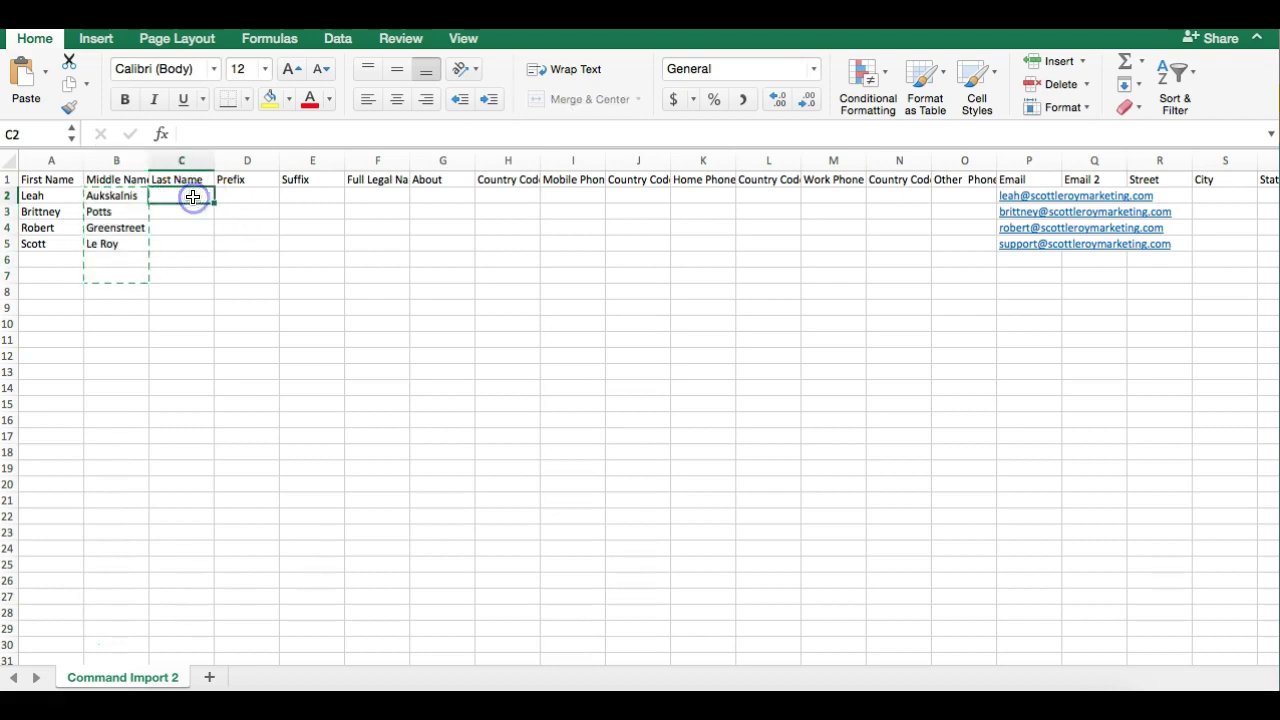
key(super+v)
Clear the misplaced surnames from the Middle Name column, cells B2 to B6.
click(117, 259)
shift+click(114, 196)
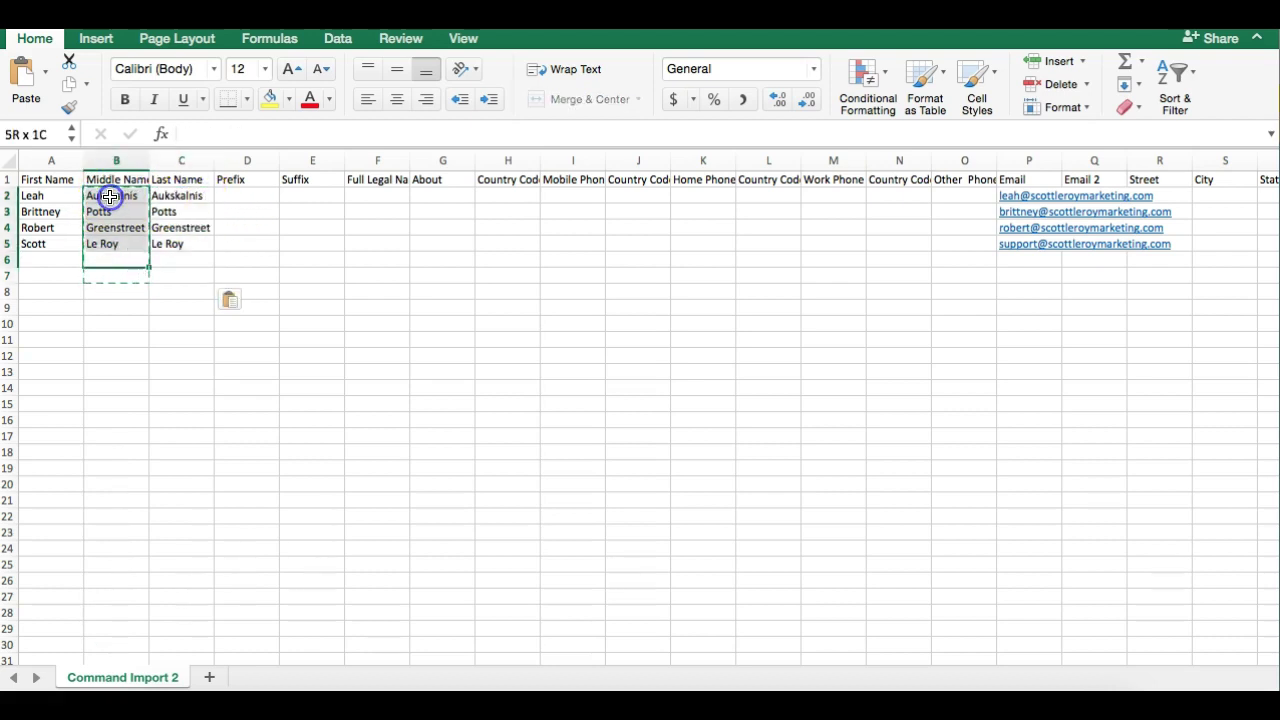
key(Delete)
click(383, 312)
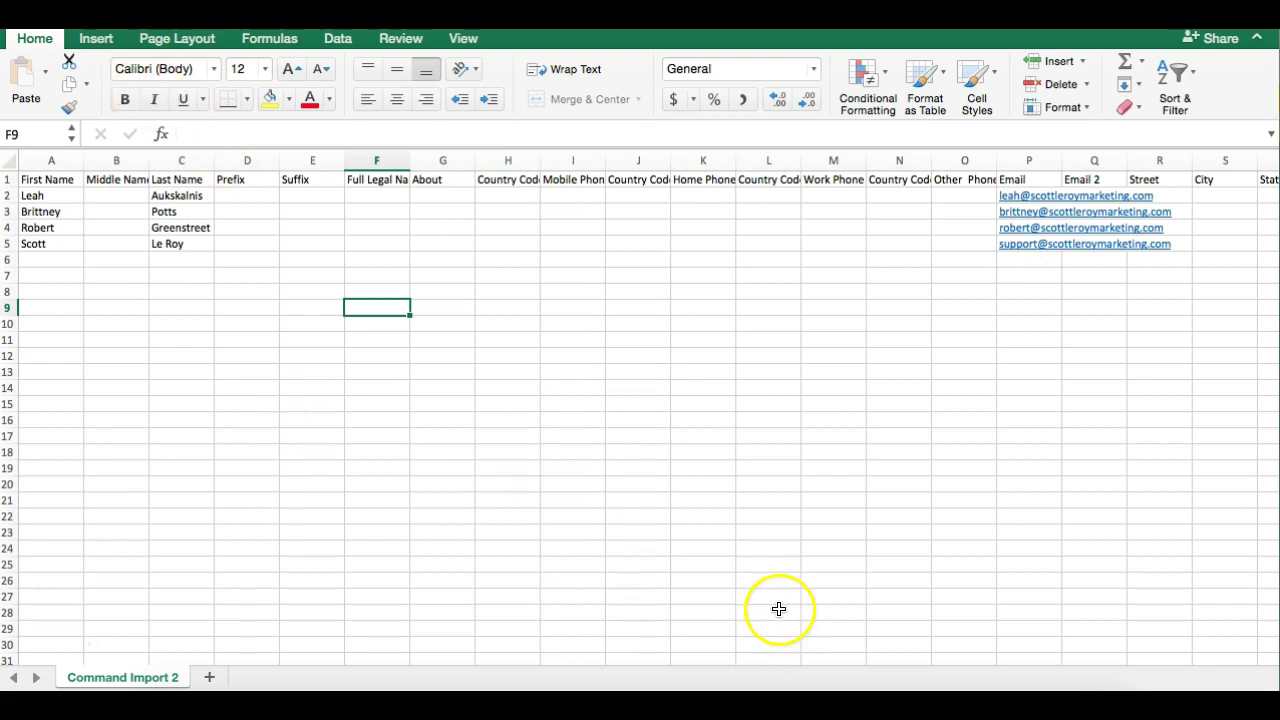
Switch to Mailchimp, upload Command Import 2.csv from Downloads as the import file and continue to column matching.
click(808, 690)
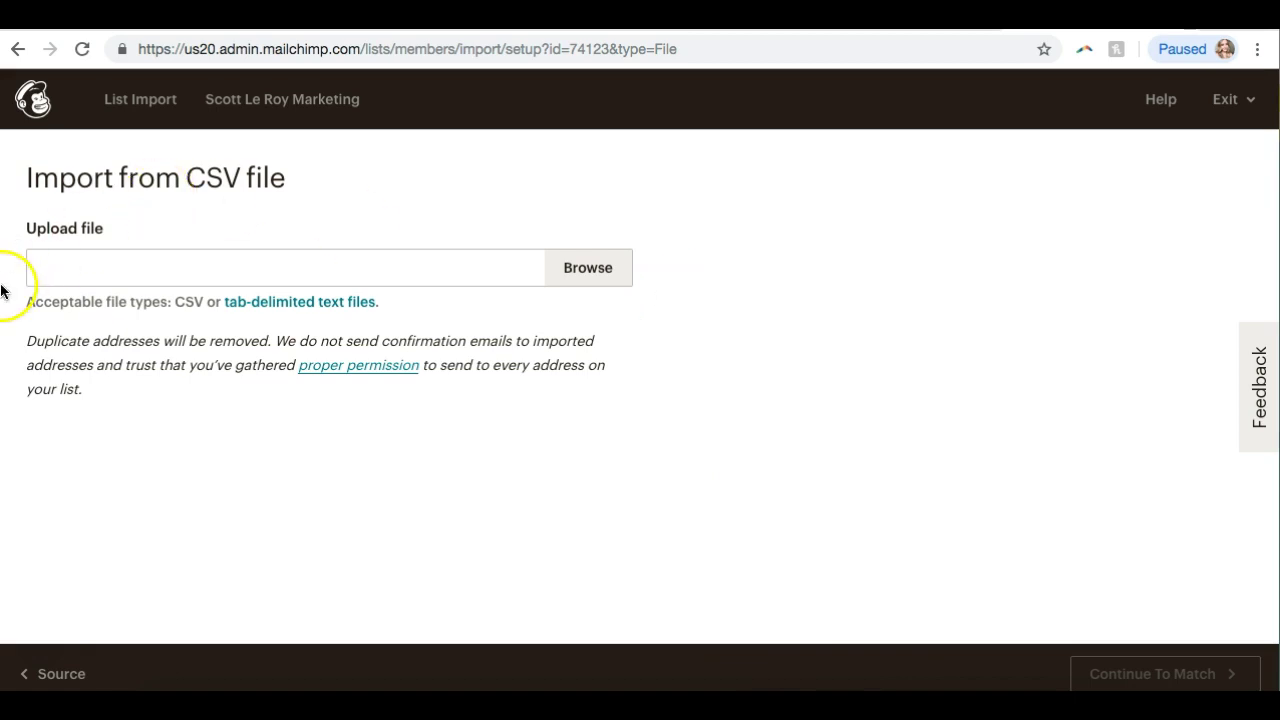
click(590, 276)
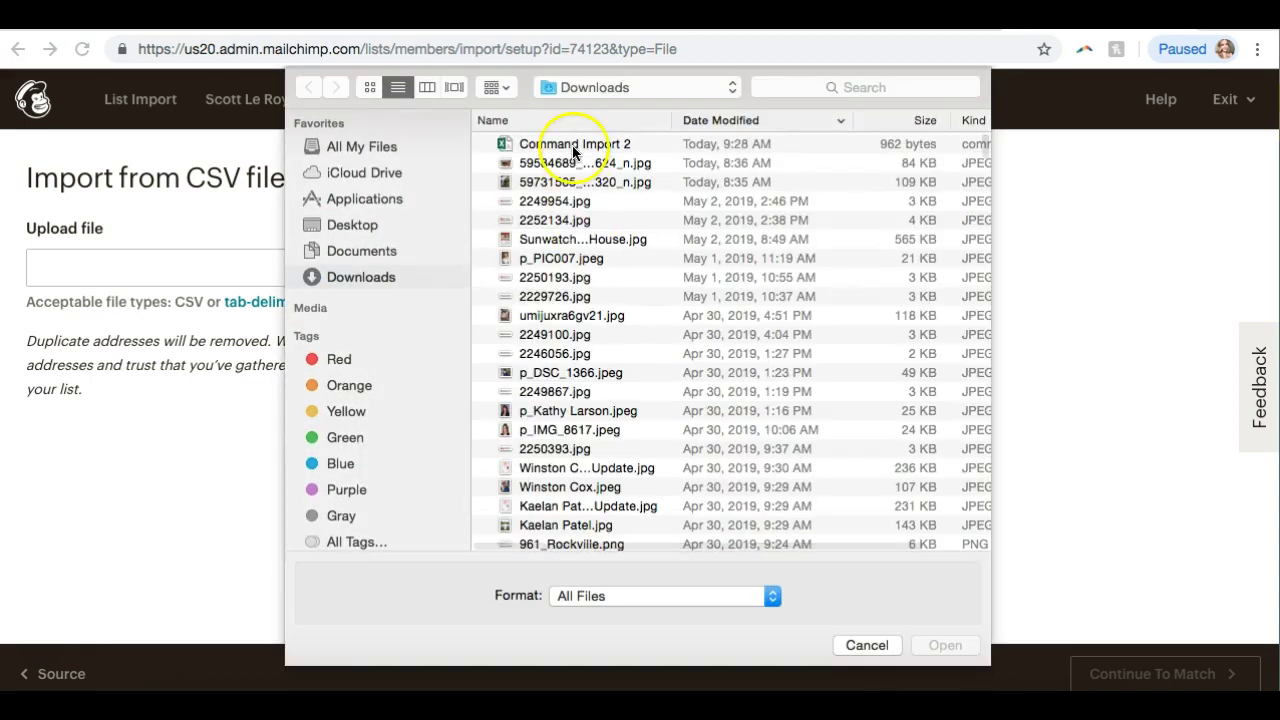
click(574, 150)
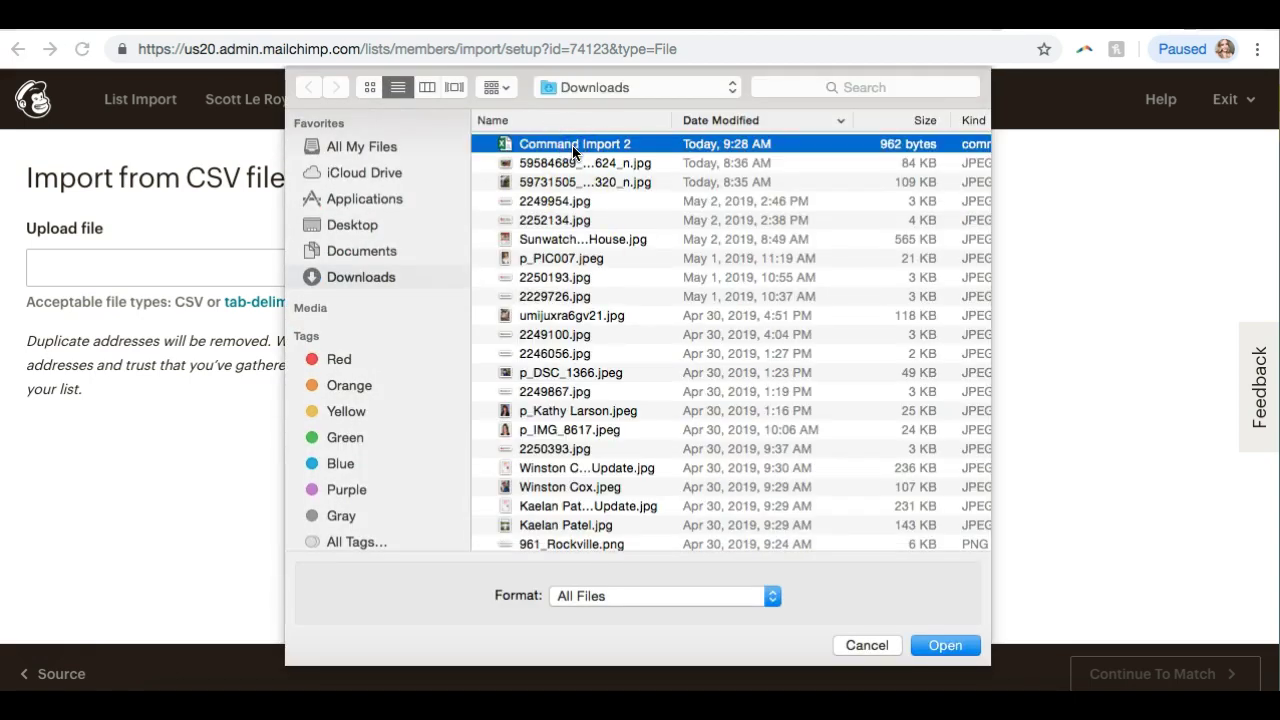
key(Return)
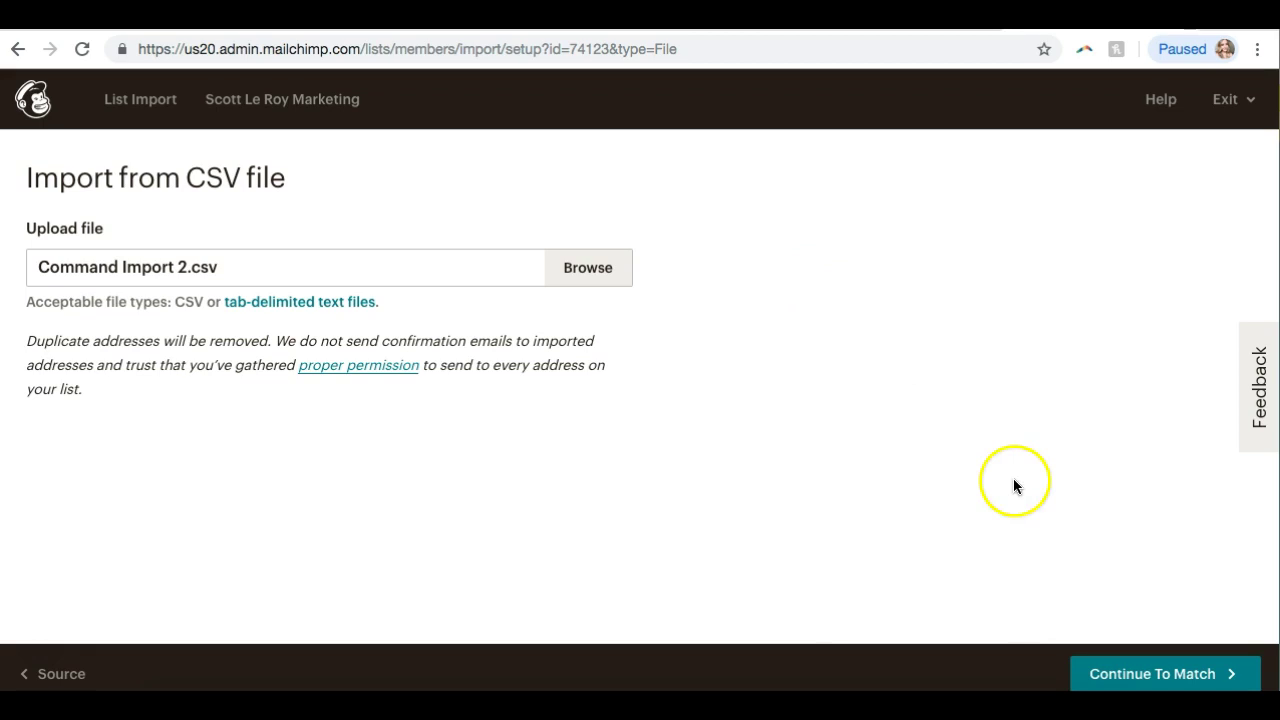
click(1157, 675)
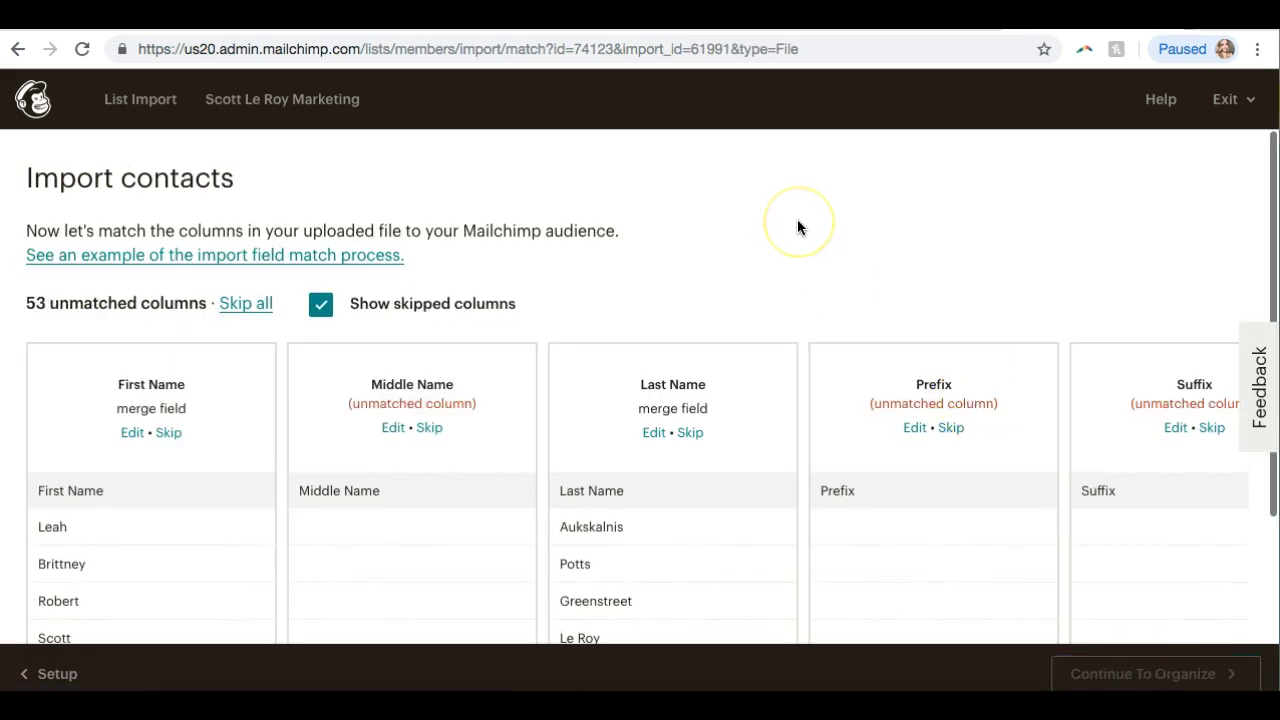
Examine how the uploaded file's name, prefix and suffix columns are matched to the audience fields.
scroll(797, 227, down, 3)
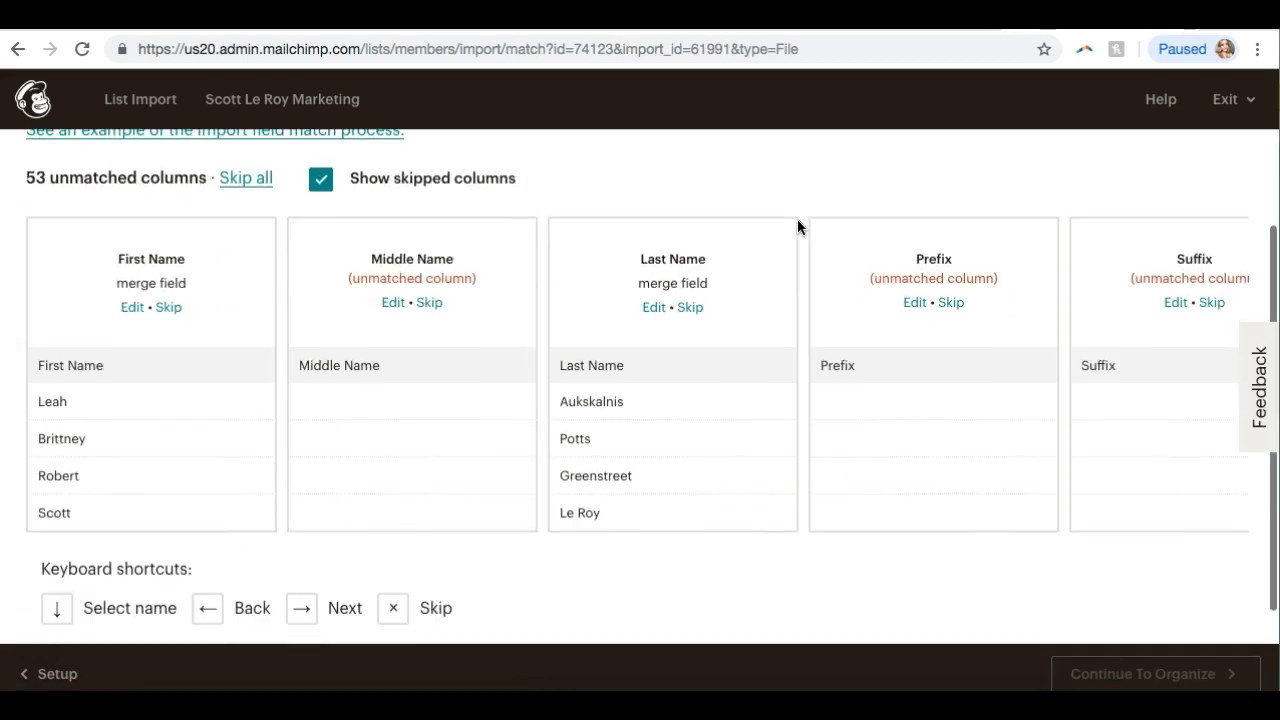
scroll(797, 227, up, 3)
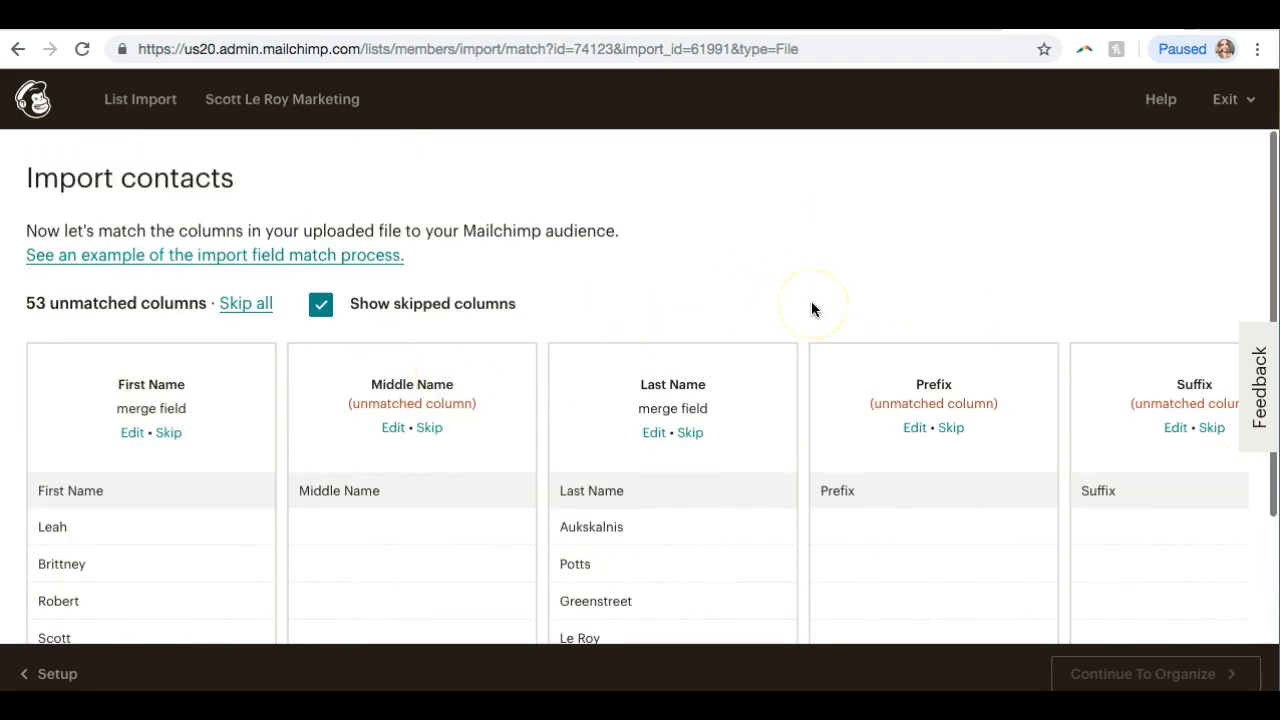
scroll(811, 304, down, 3)
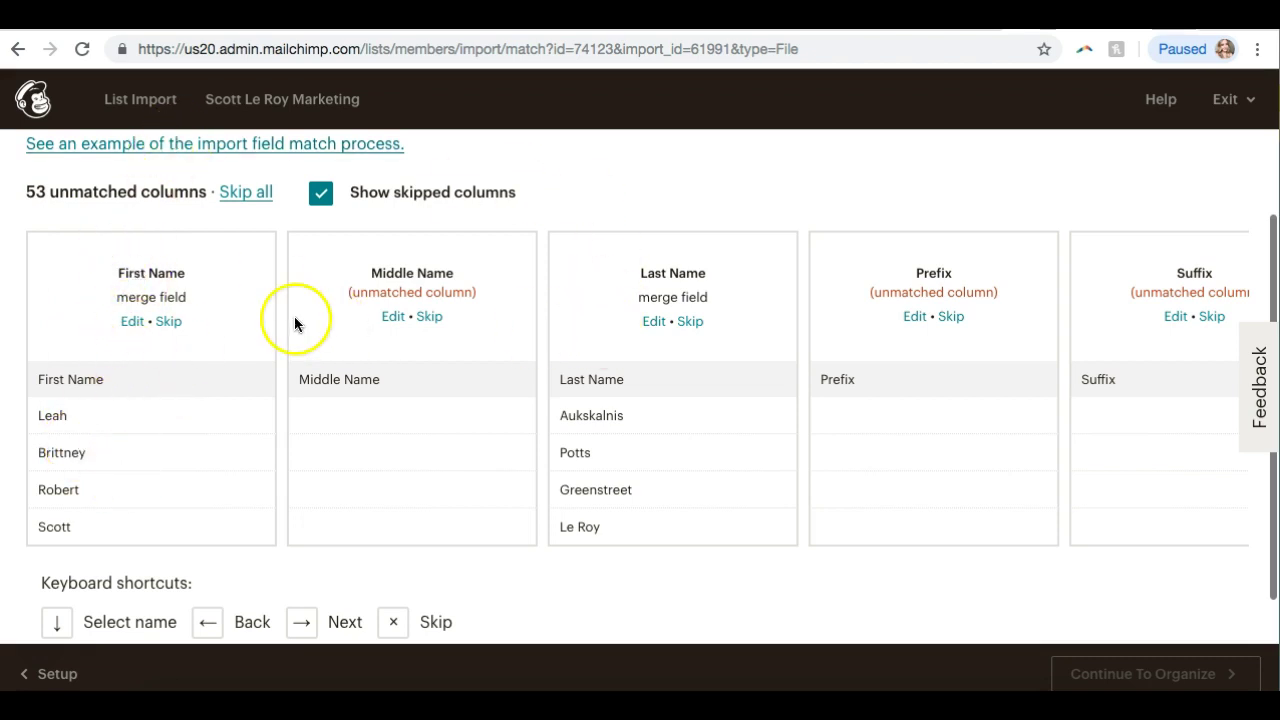
scroll(458, 314, right, 1)
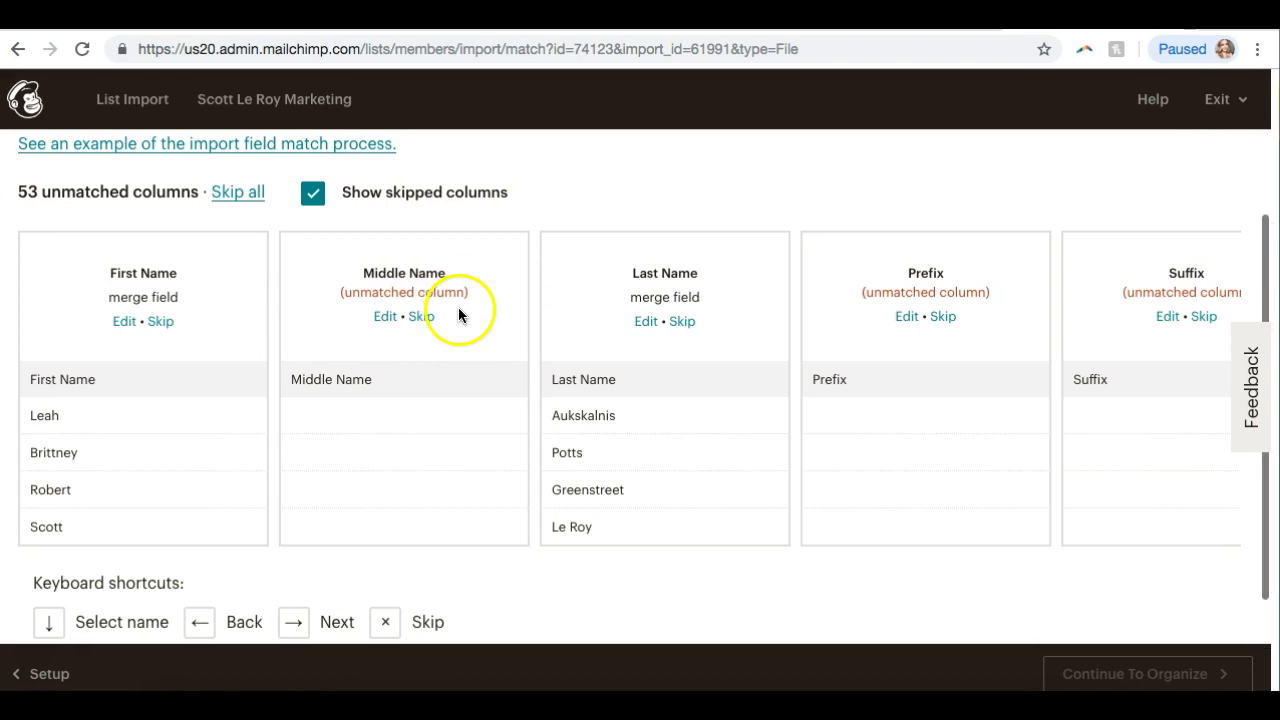
scroll(752, 323, left, 1)
scroll(752, 323, up, 2)
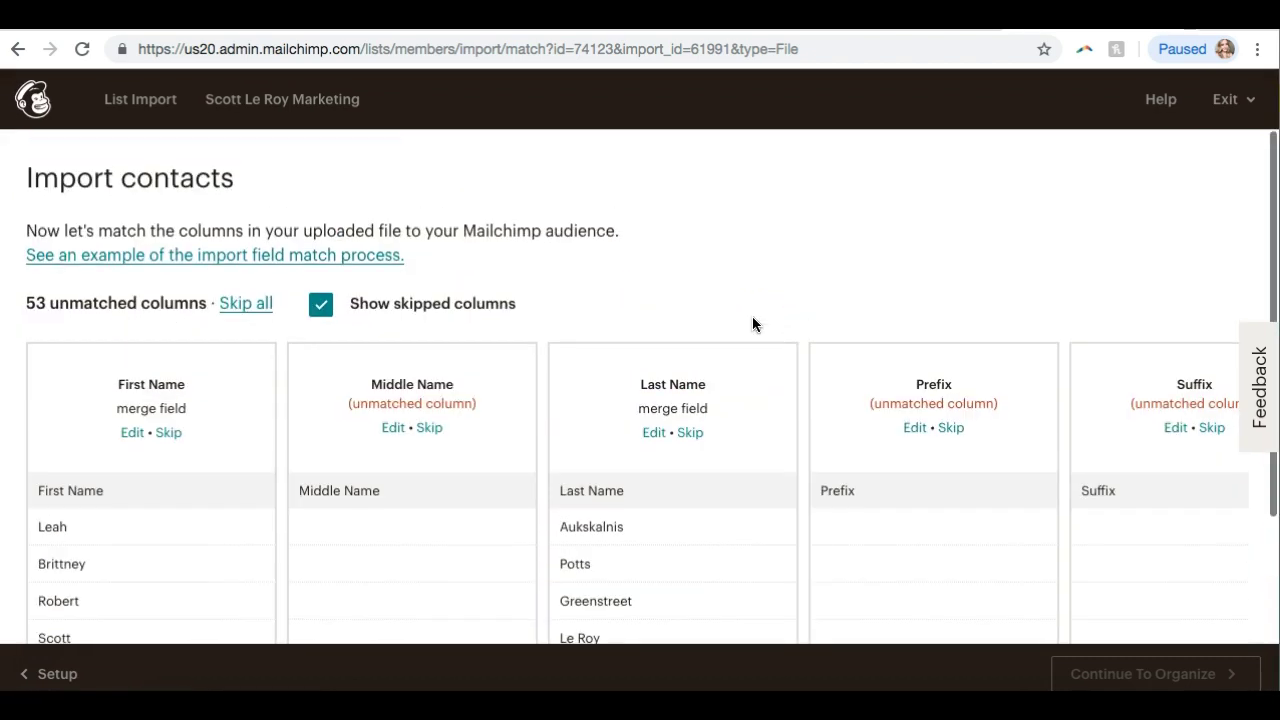
scroll(753, 318, down, 3)
scroll(603, 340, up, 3)
scroll(603, 340, down, 3)
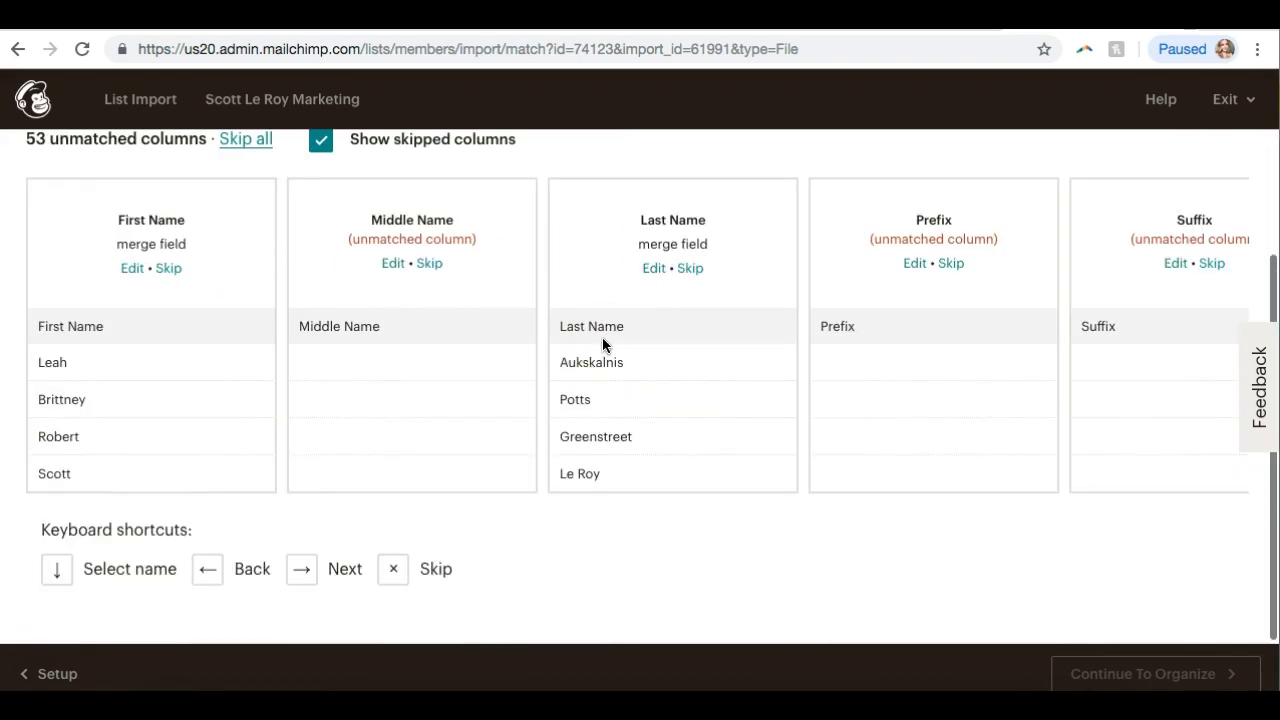
Exclude the Middle Name column from the import and save the Last Name column's match to the Last Name field.
click(428, 266)
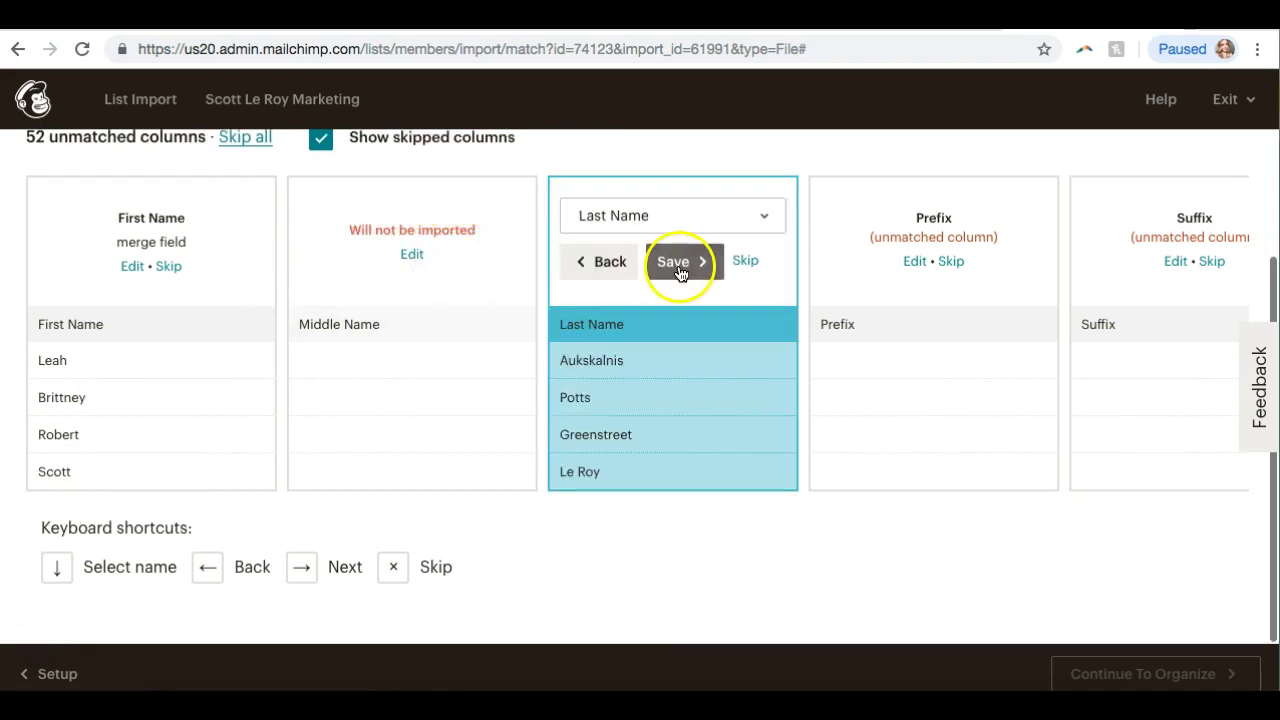
click(679, 268)
scroll(760, 240, up, 2)
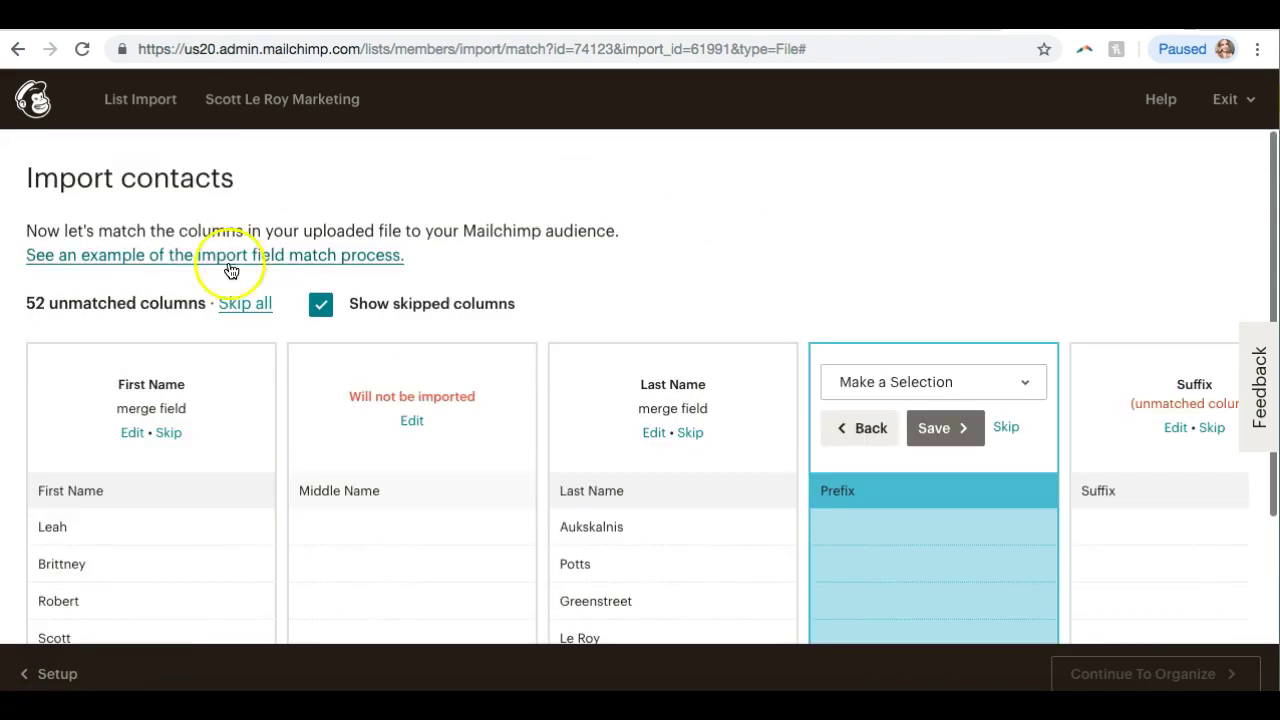
Try to leave and save the Prefix column without choosing a matching field for it.
click(243, 307)
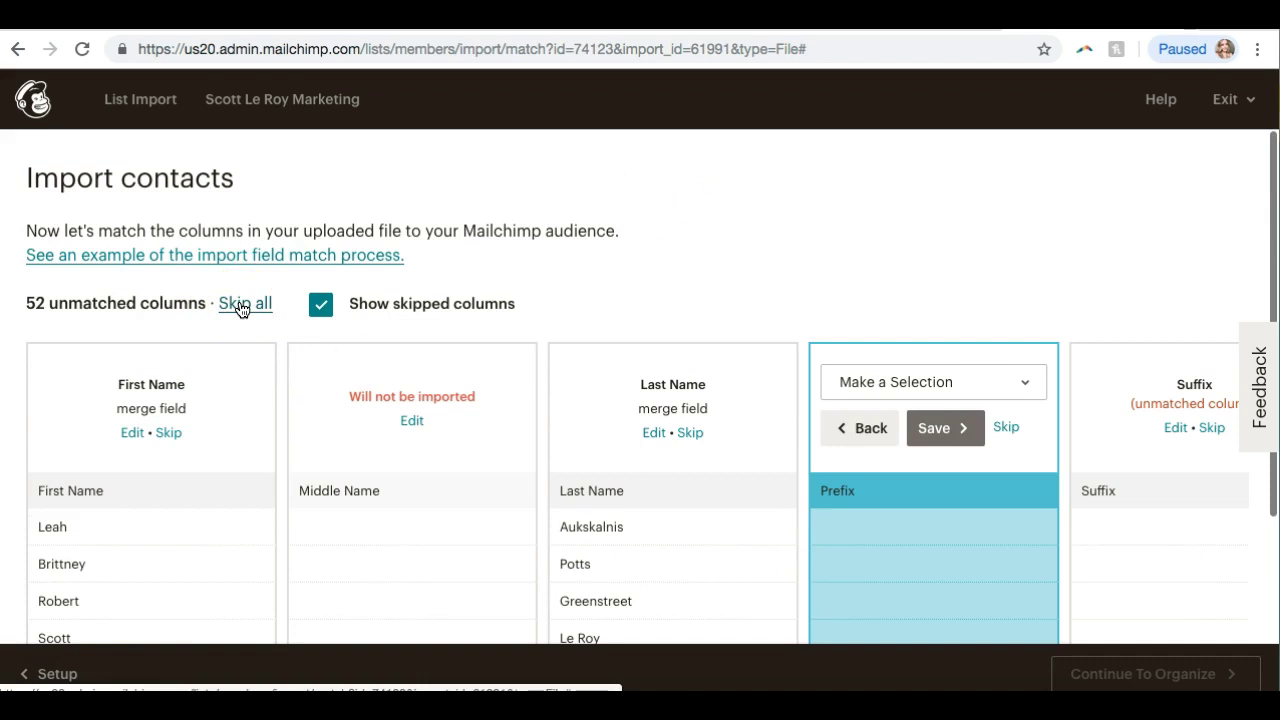
click(857, 424)
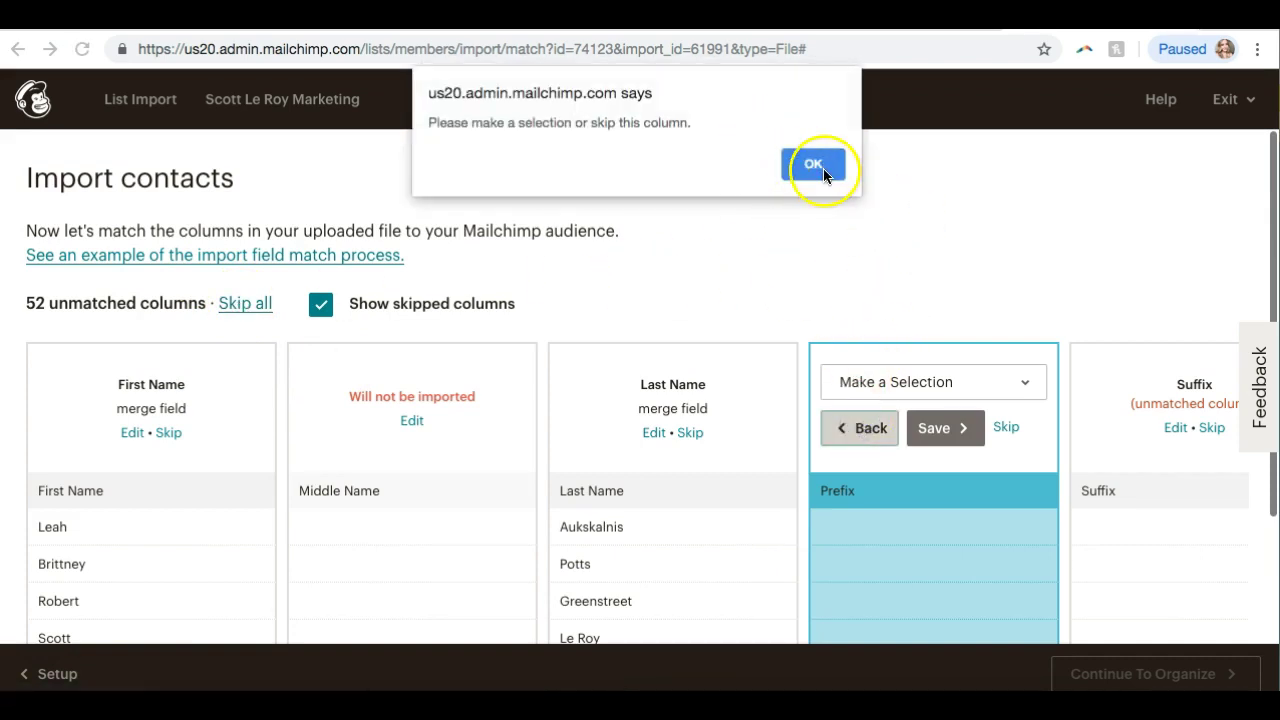
click(823, 170)
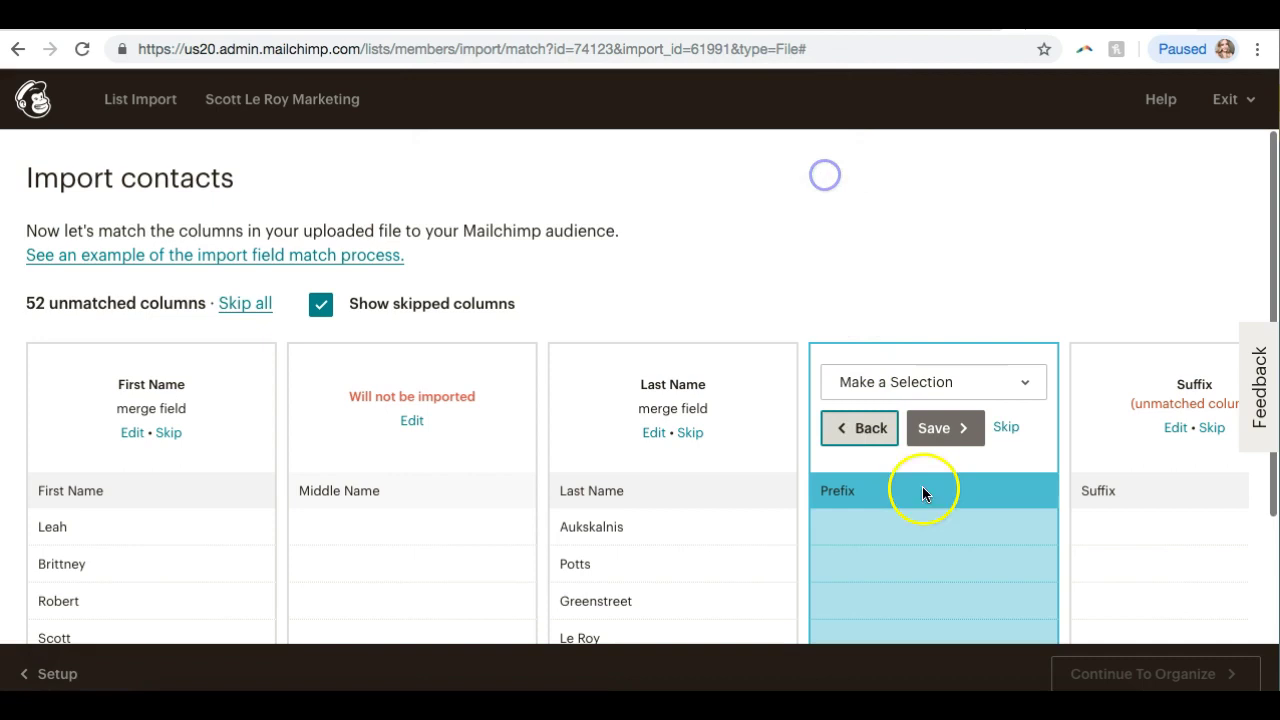
click(950, 438)
click(832, 164)
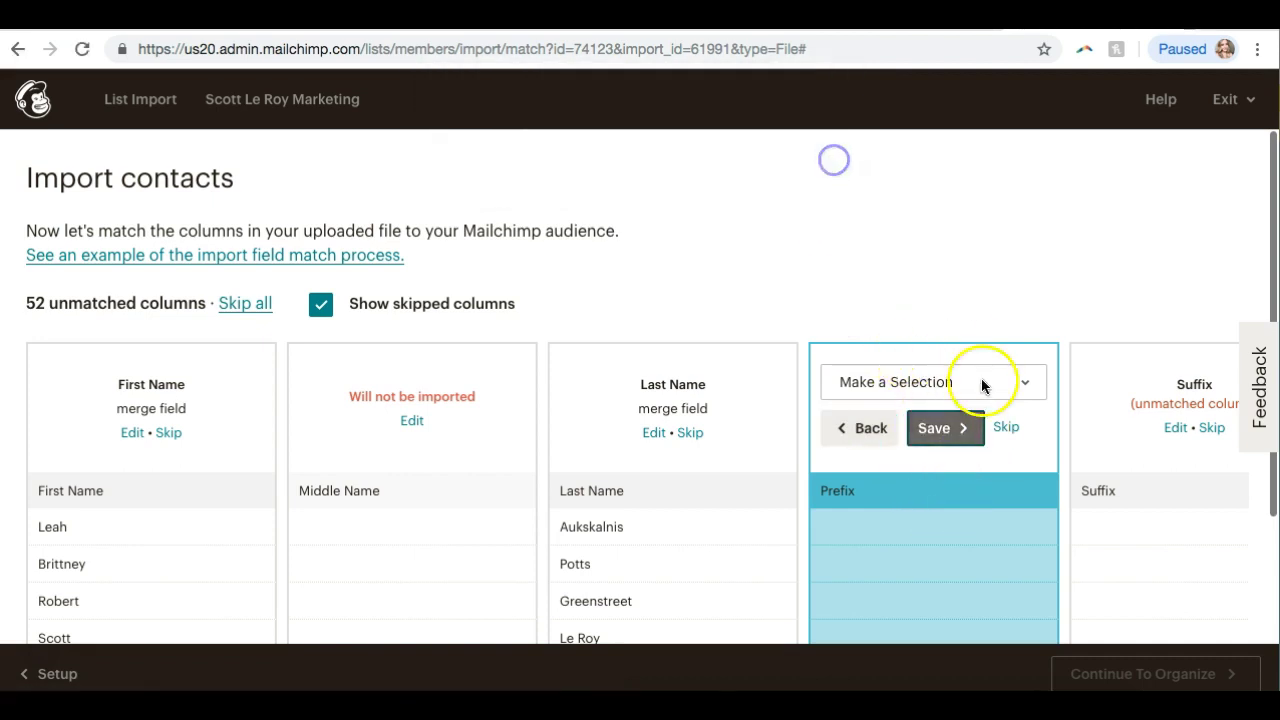
Exclude the Prefix column from the import.
scroll(980, 380, down, 1)
click(1008, 313)
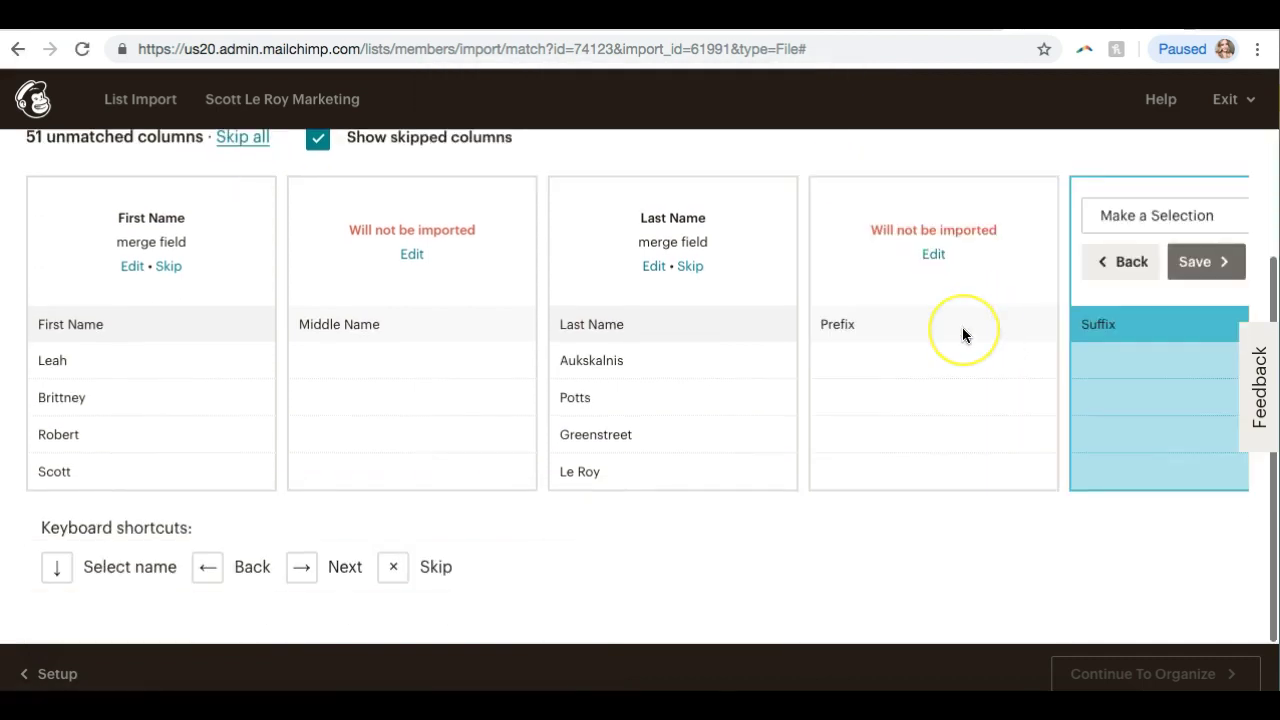
scroll(963, 334, up, 2)
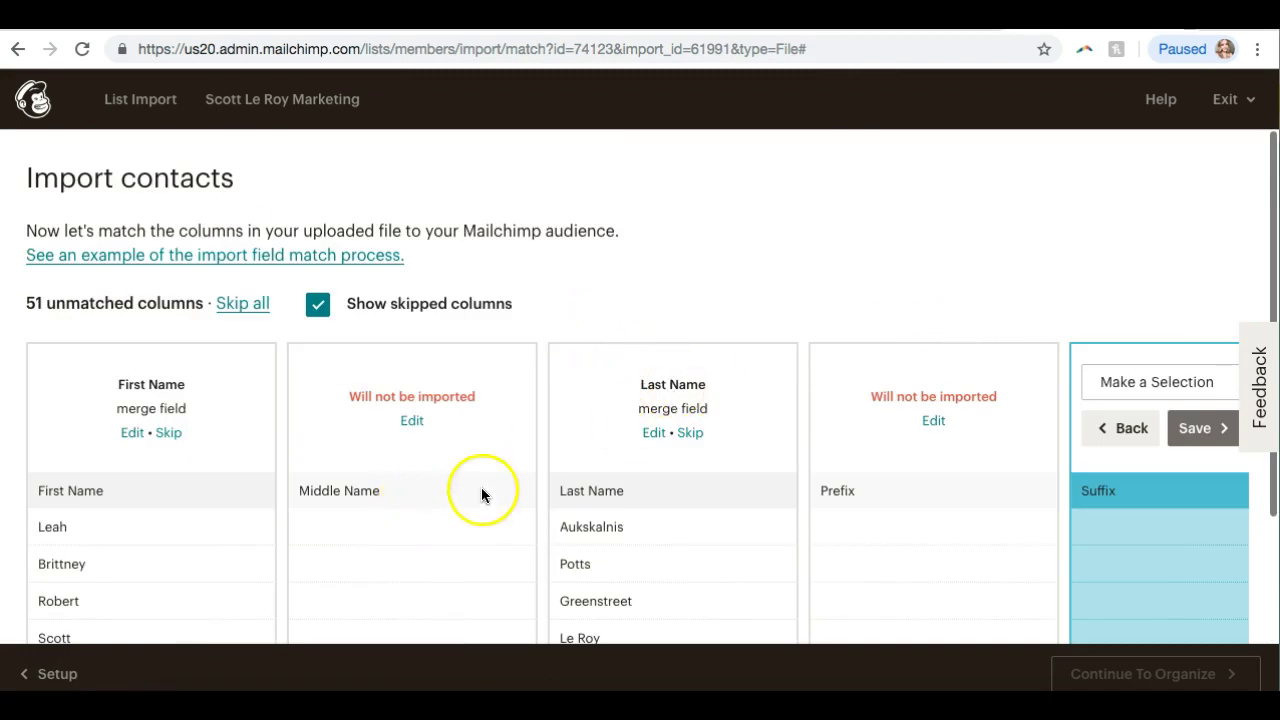
Skip all remaining unmatched columns and continue to organizing the imported contacts.
scroll(642, 429, down, 2)
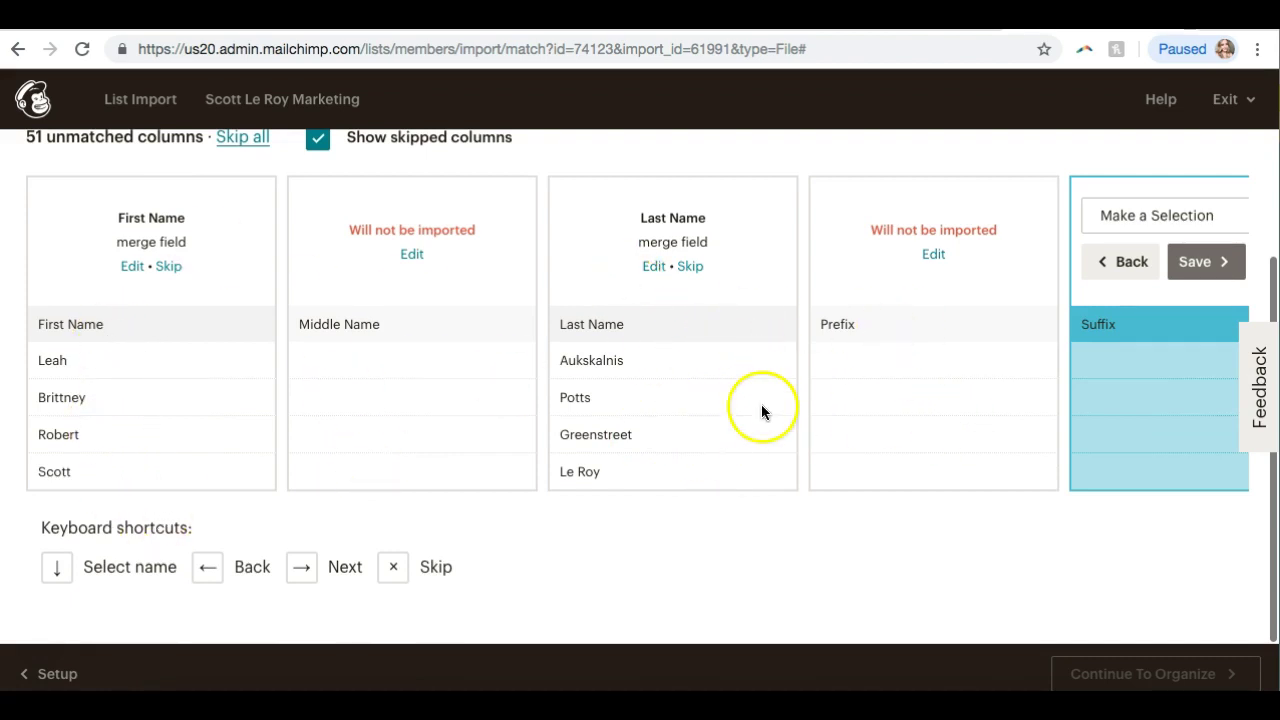
scroll(761, 404, up, 2)
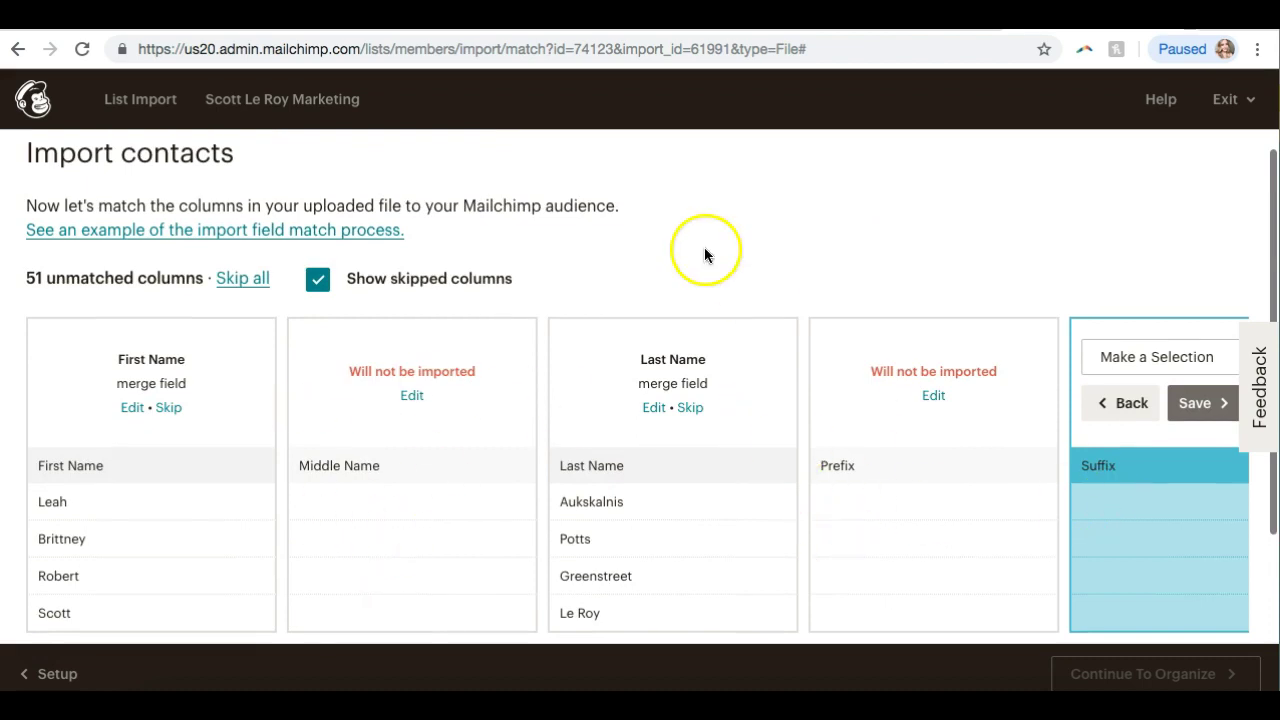
click(242, 286)
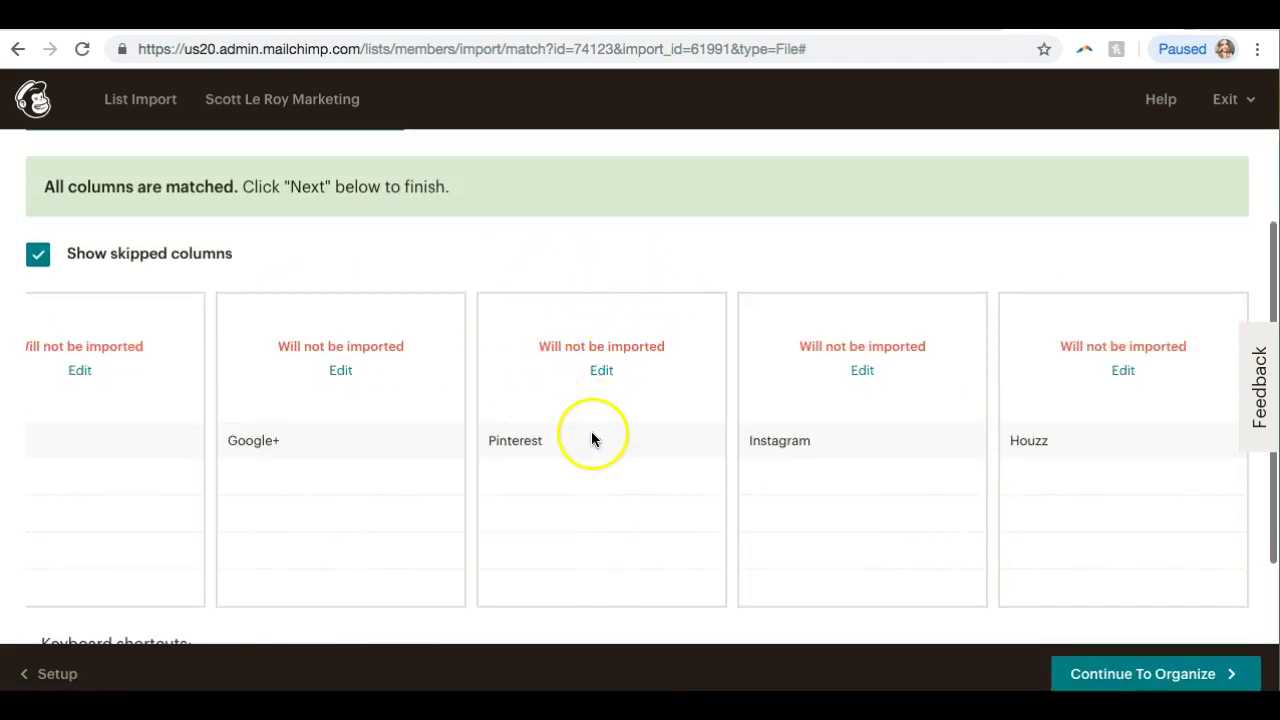
scroll(591, 438, down, 1)
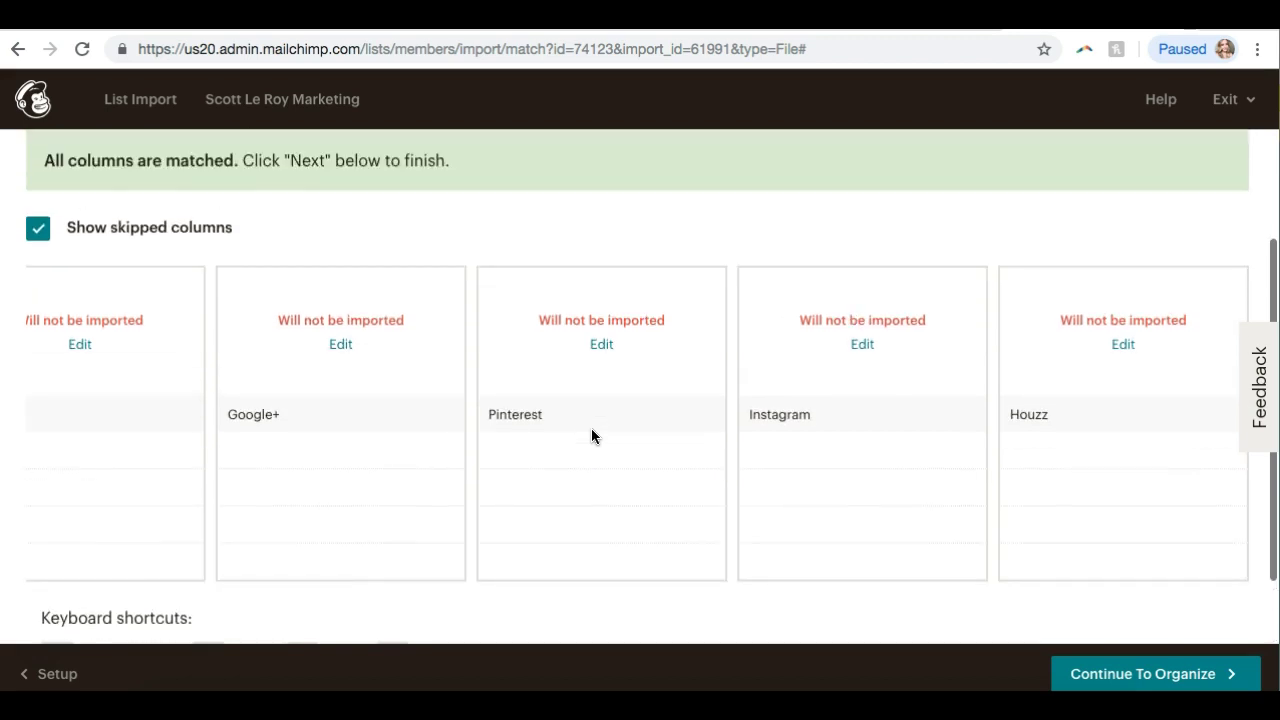
scroll(591, 436, down, 1)
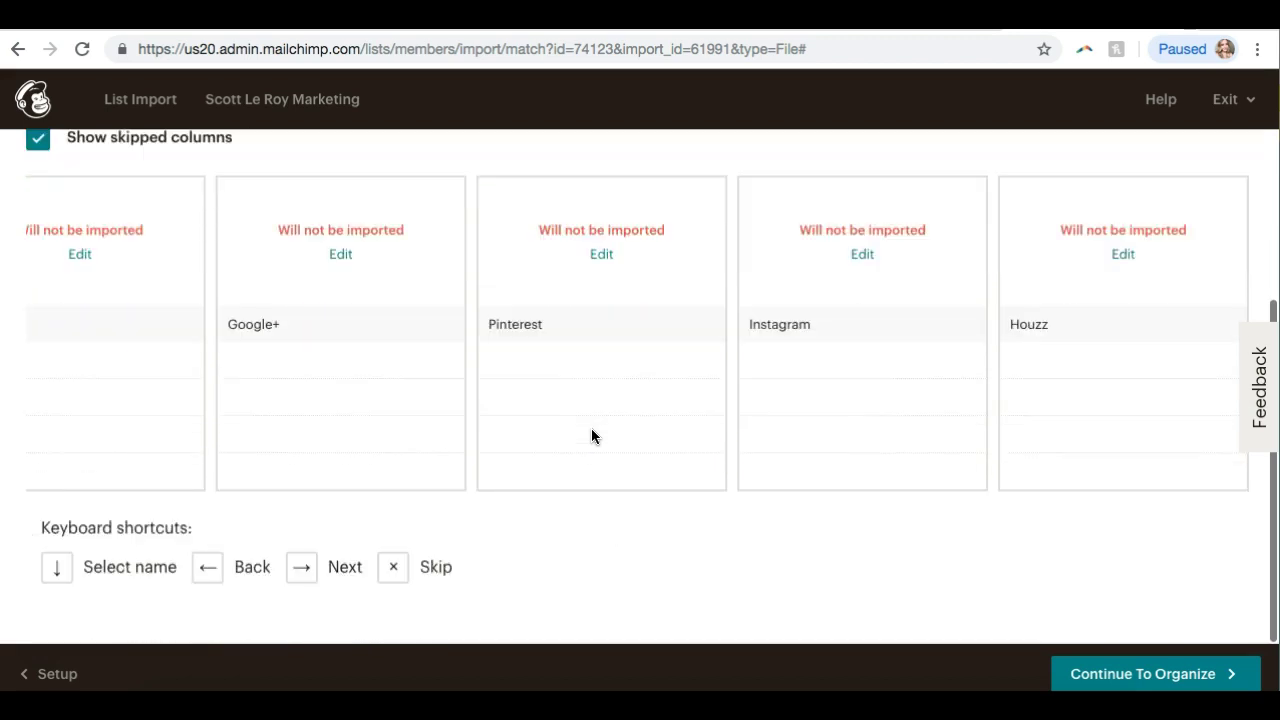
click(1101, 677)
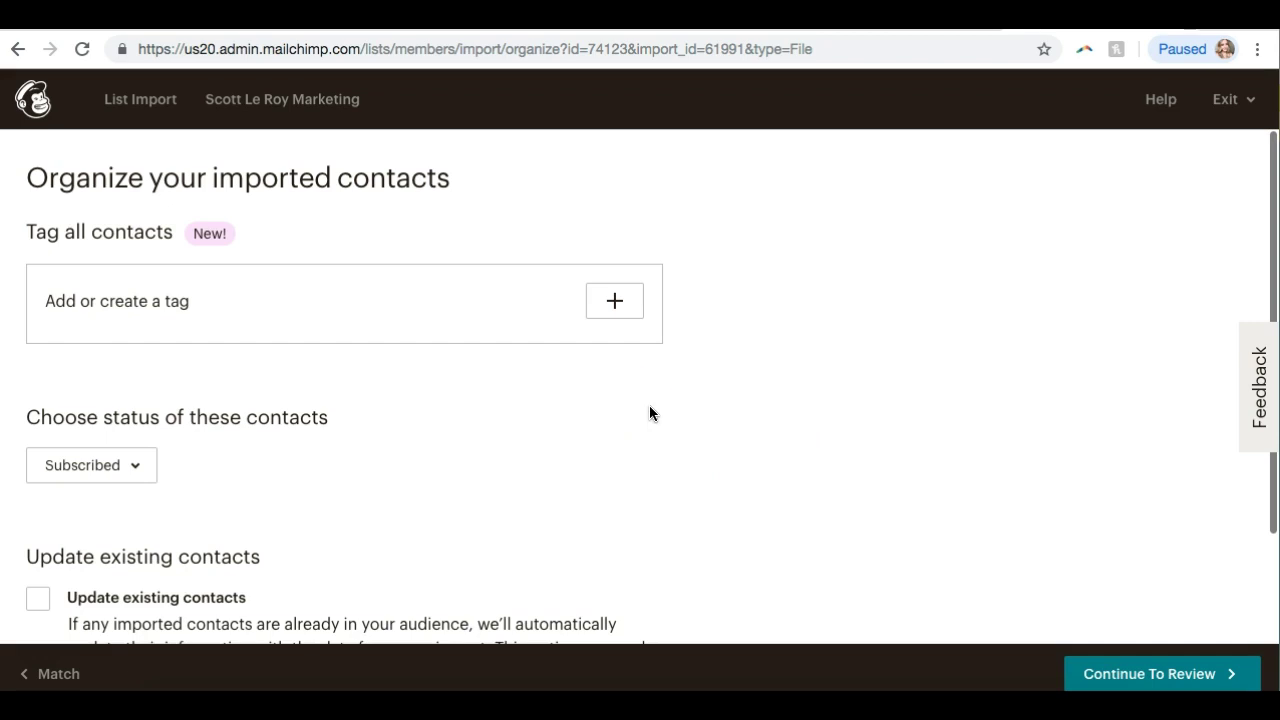
Try to create a new tag named Coworkers for all imported contacts.
click(692, 461)
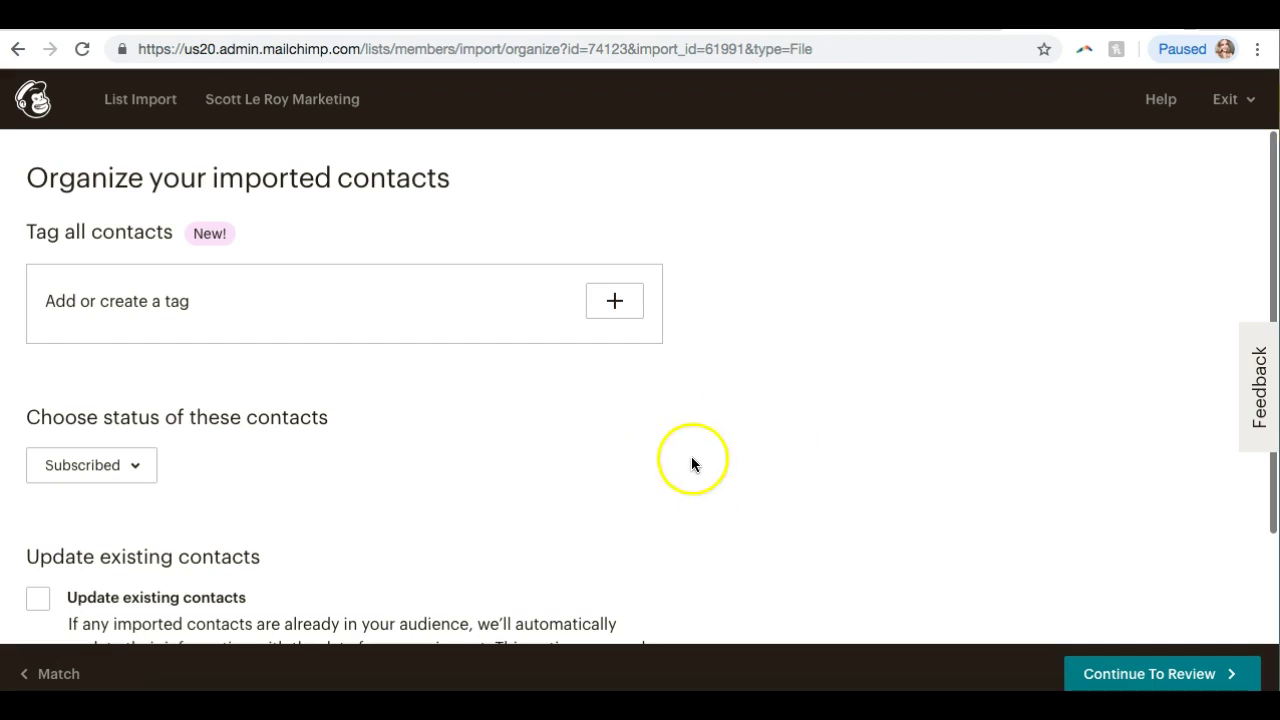
click(619, 308)
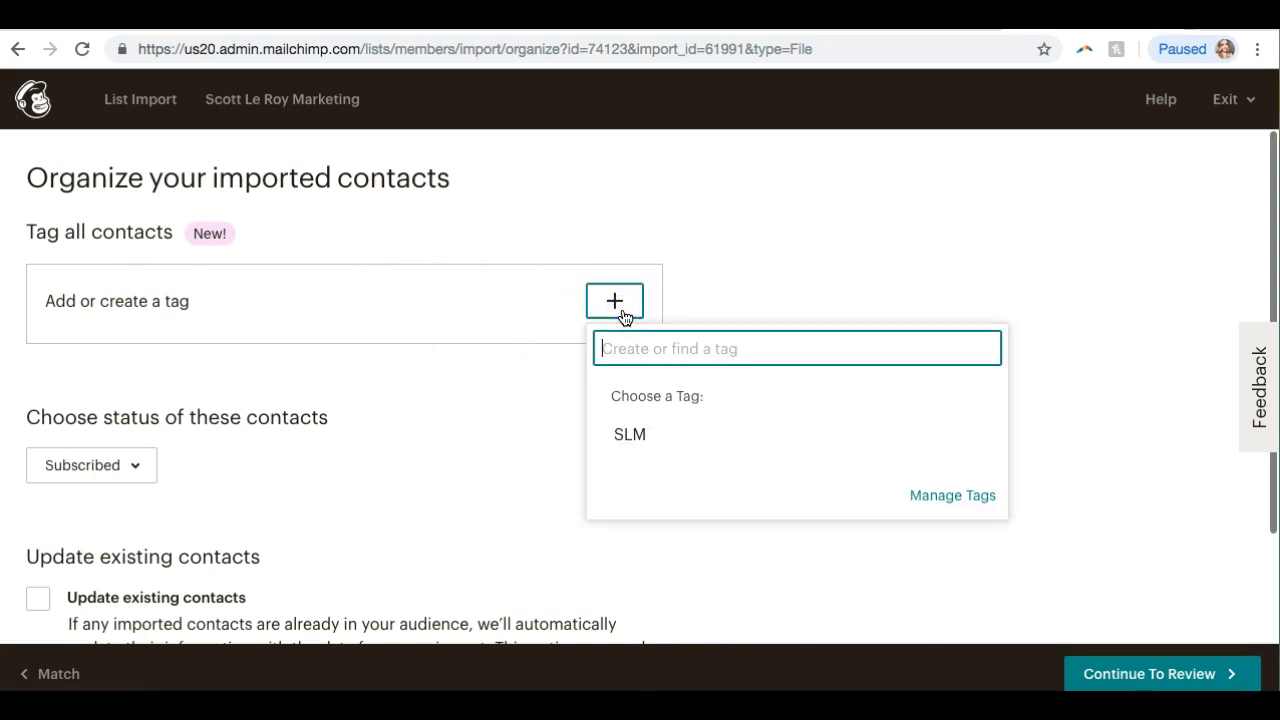
click(629, 340)
click(620, 346)
text(Cowor)
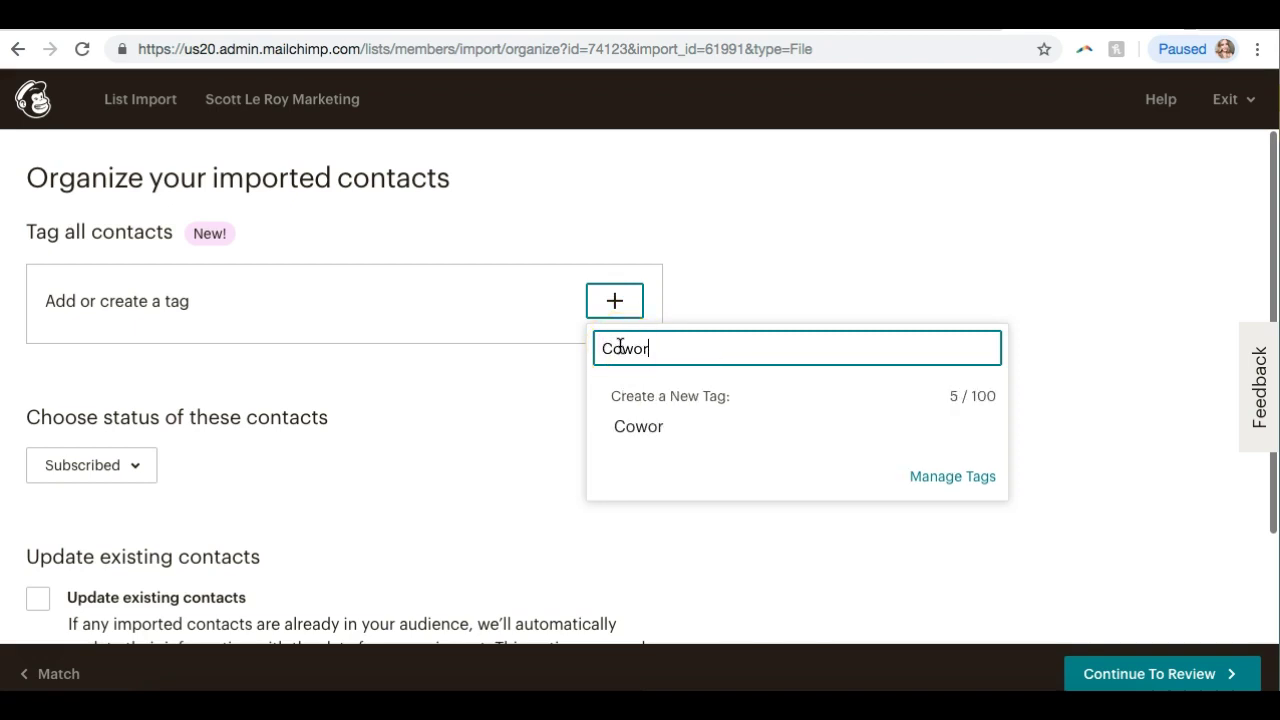
text(kers)
click(640, 430)
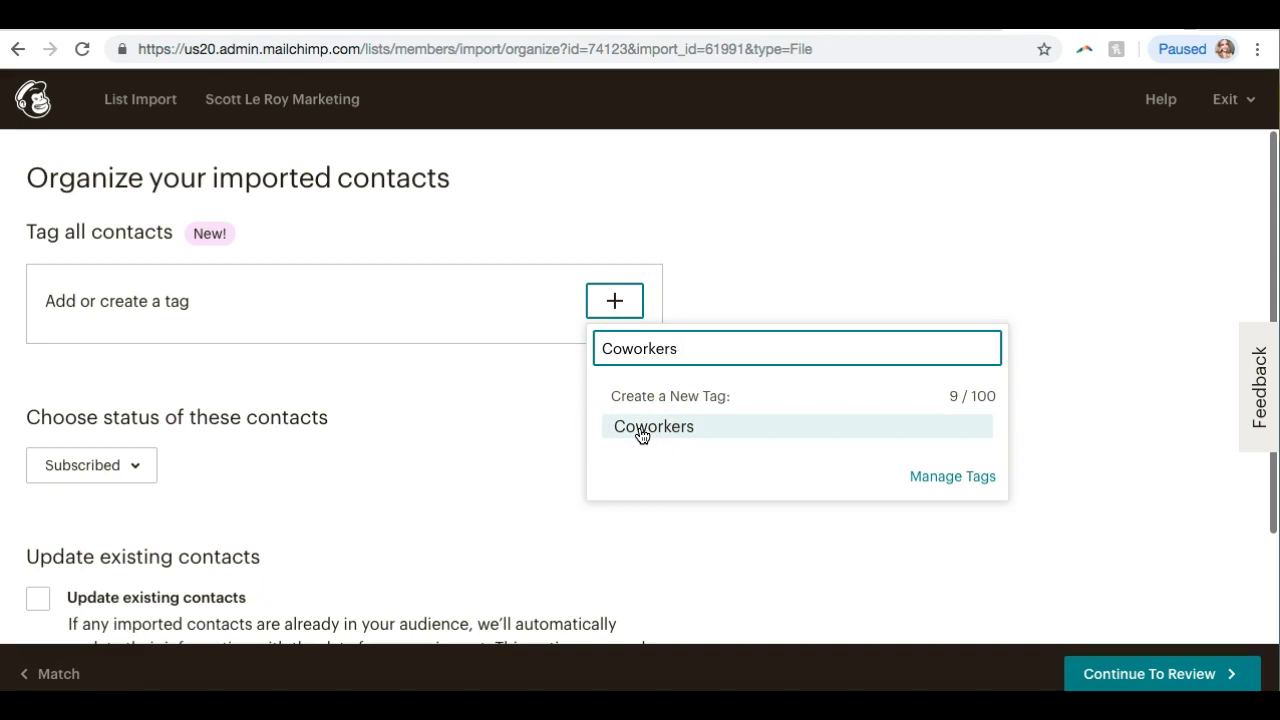
click(665, 428)
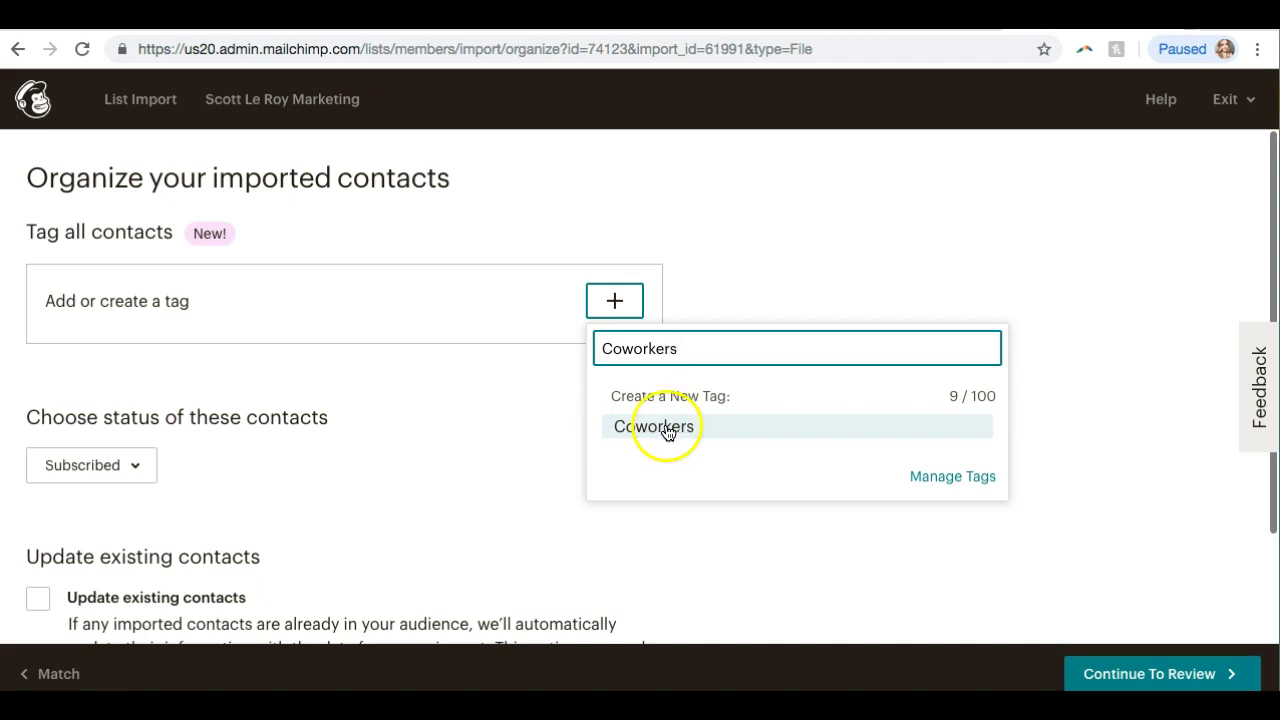
Open tag management, check which tags the audience has, and return to the import's organize page.
click(937, 478)
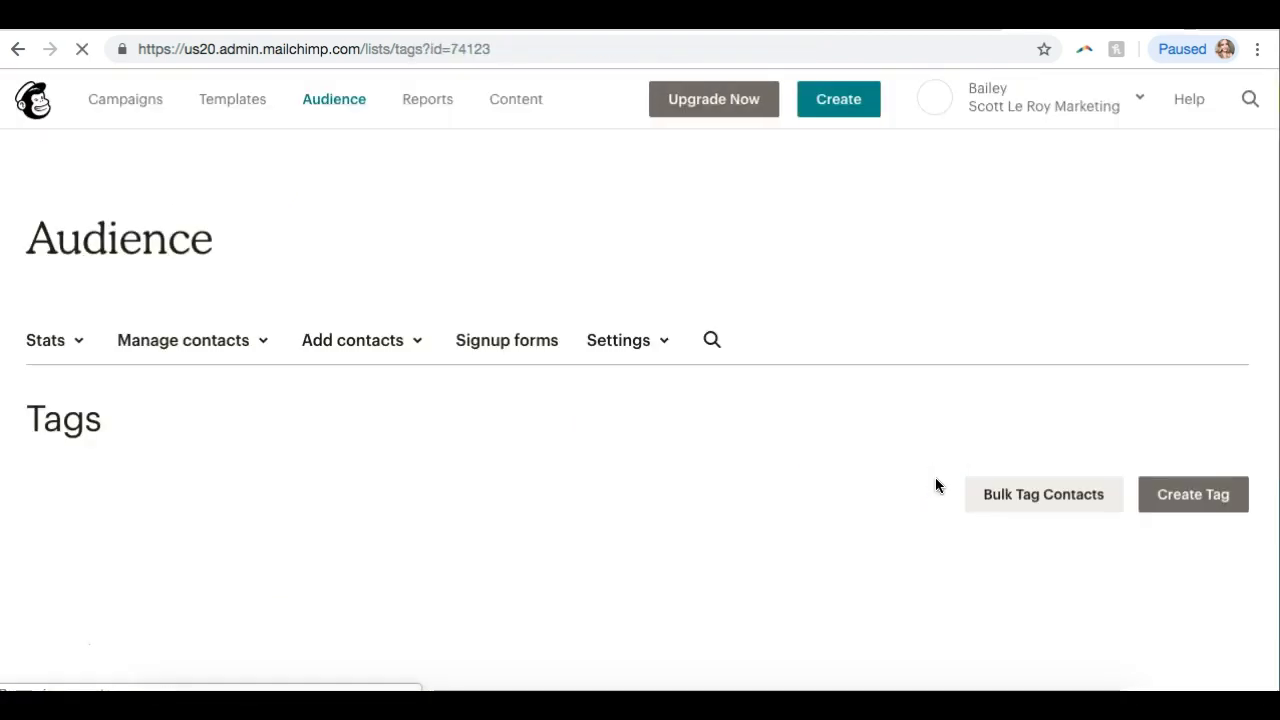
scroll(916, 482, down, 2)
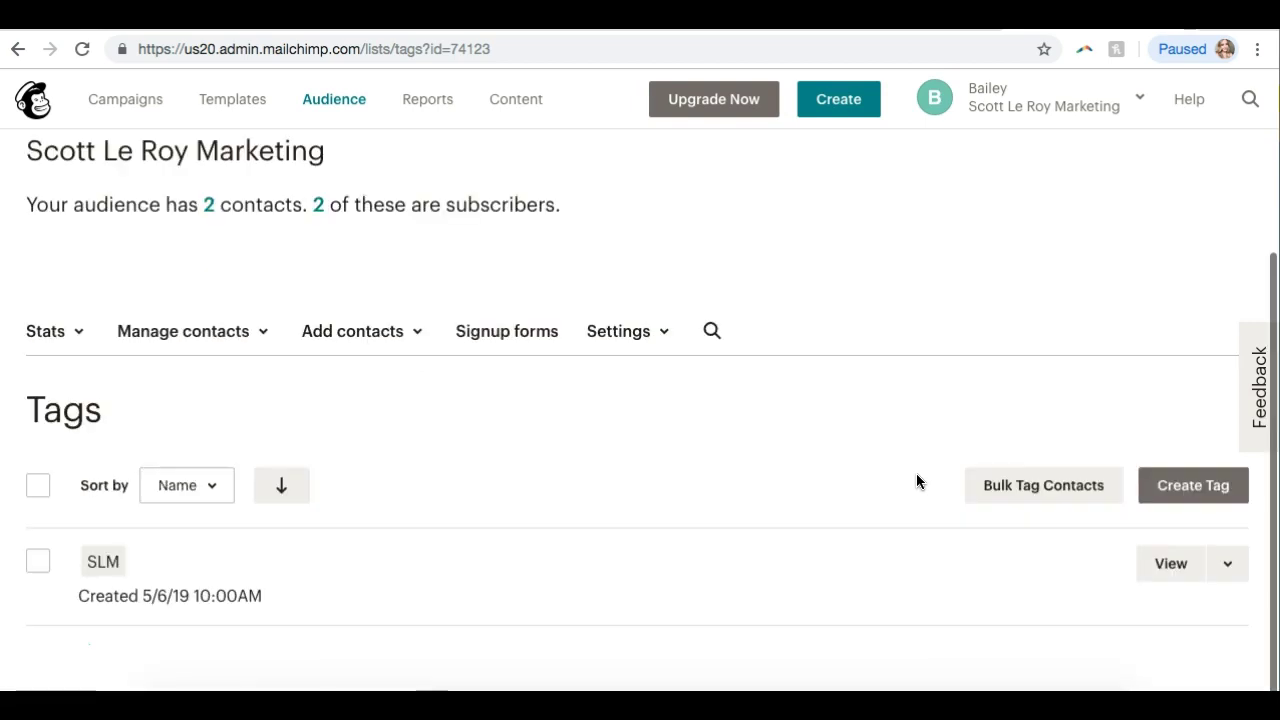
scroll(916, 482, up, 2)
scroll(916, 482, down, 2)
click(400, 178)
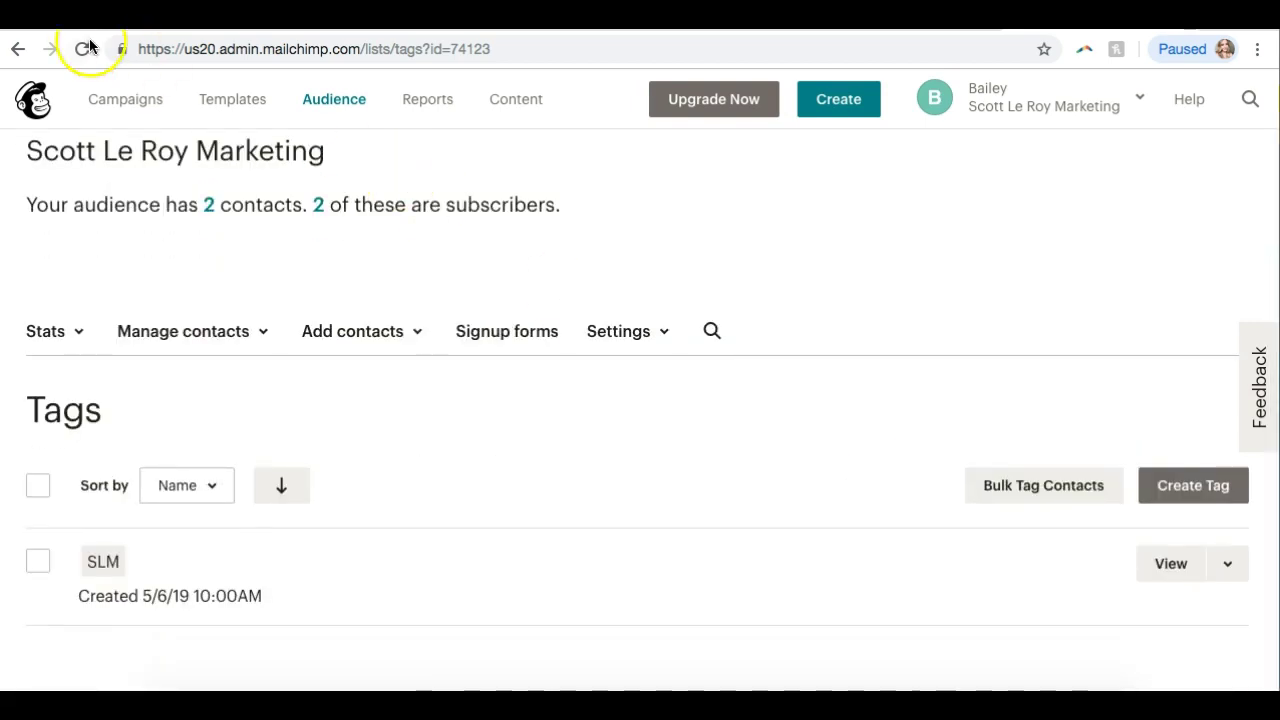
click(18, 52)
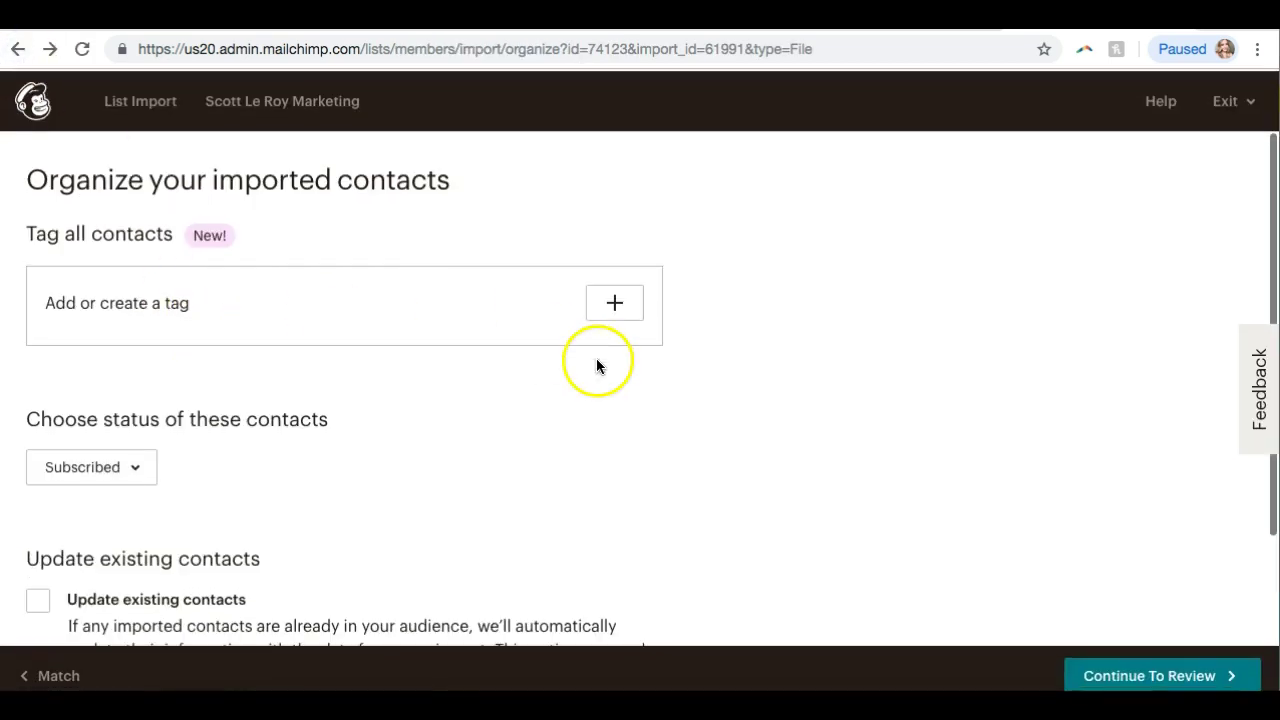
Tag all imported contacts with the existing SLM tag and set their status to Subscribed.
click(614, 301)
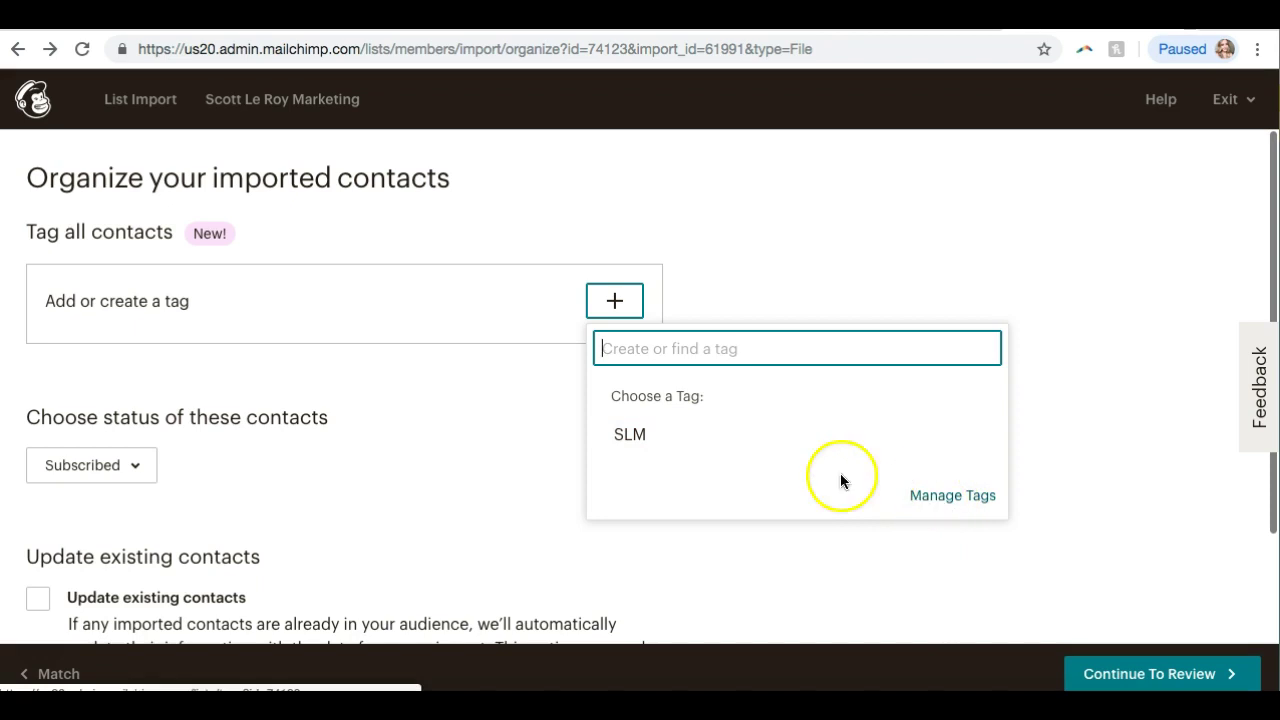
click(628, 440)
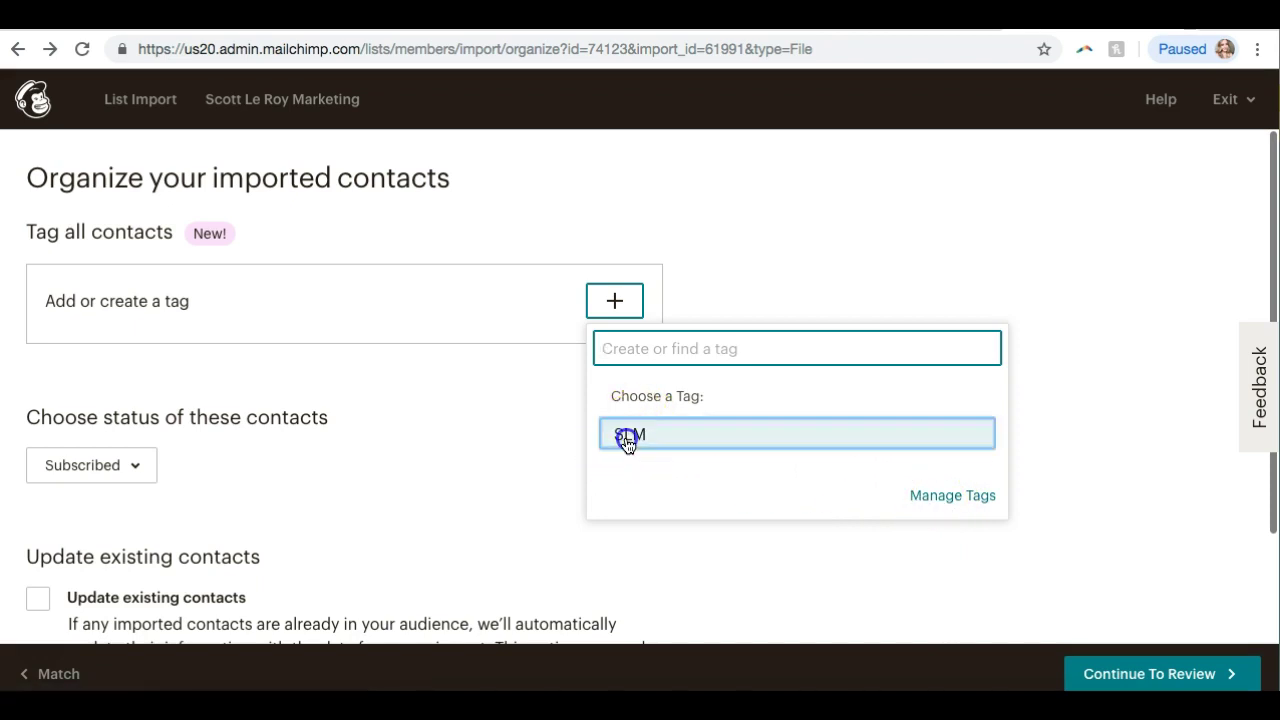
scroll(627, 446, down, 2)
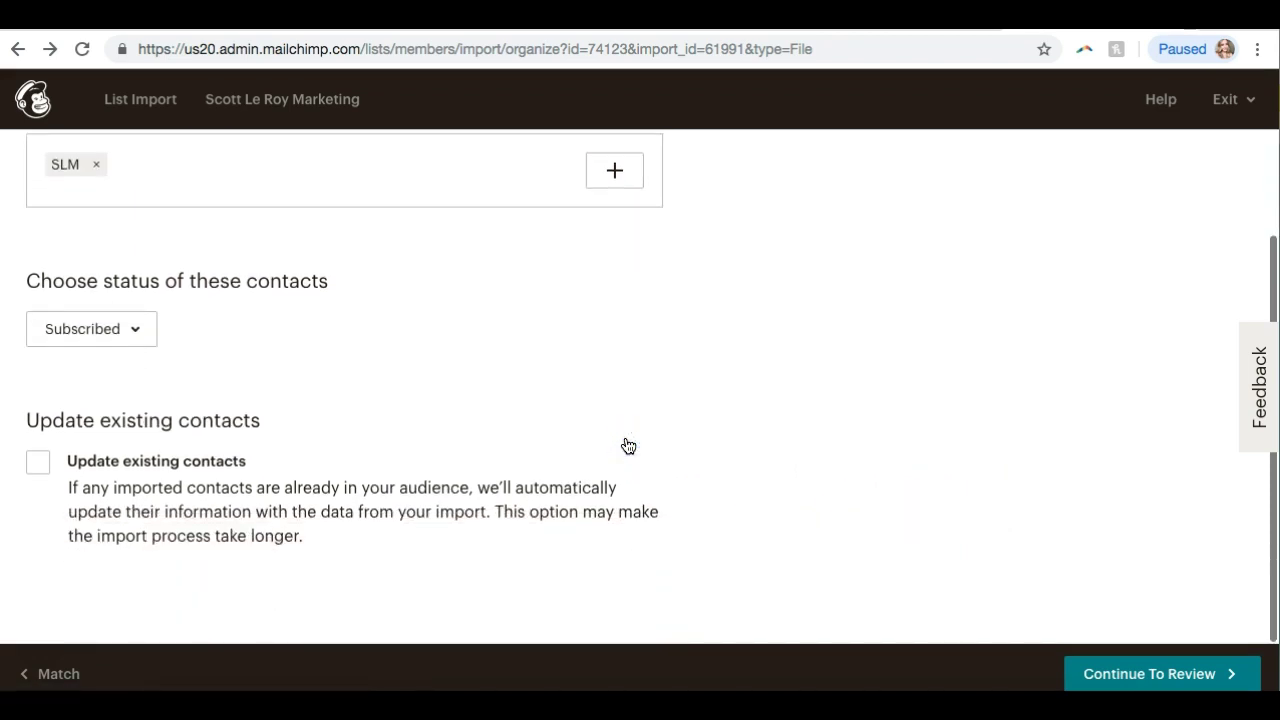
click(115, 329)
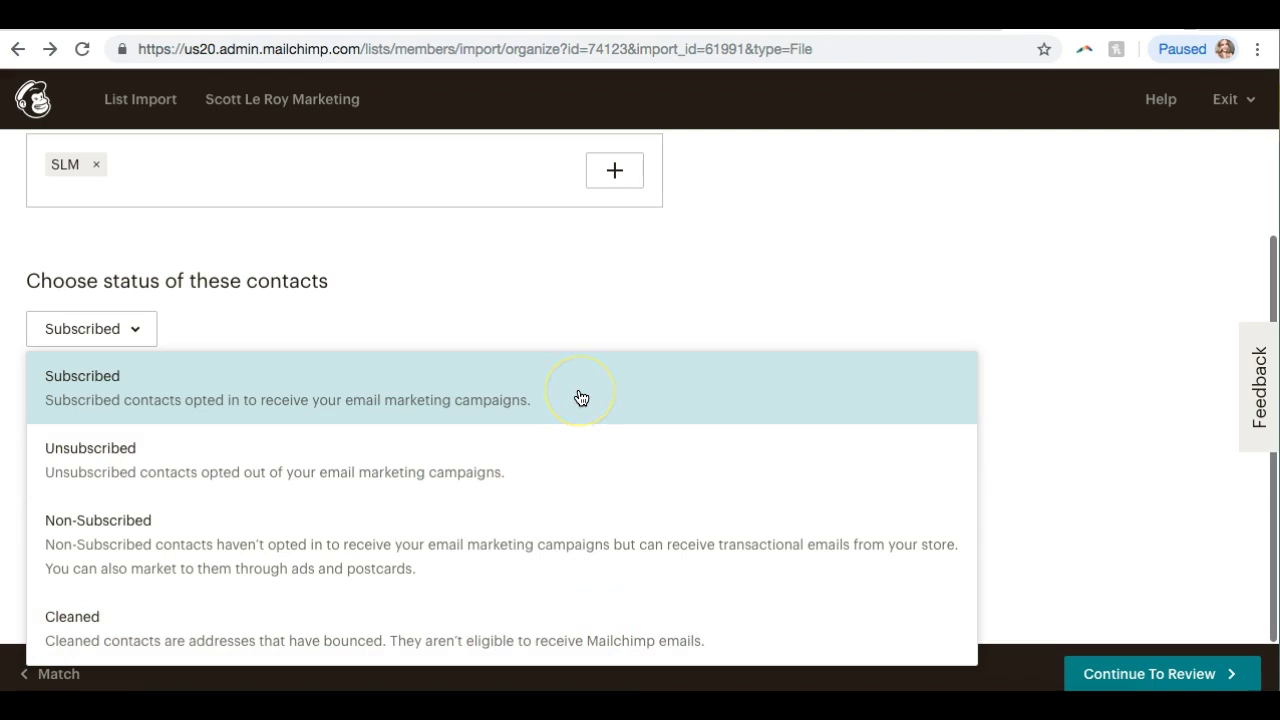
click(518, 398)
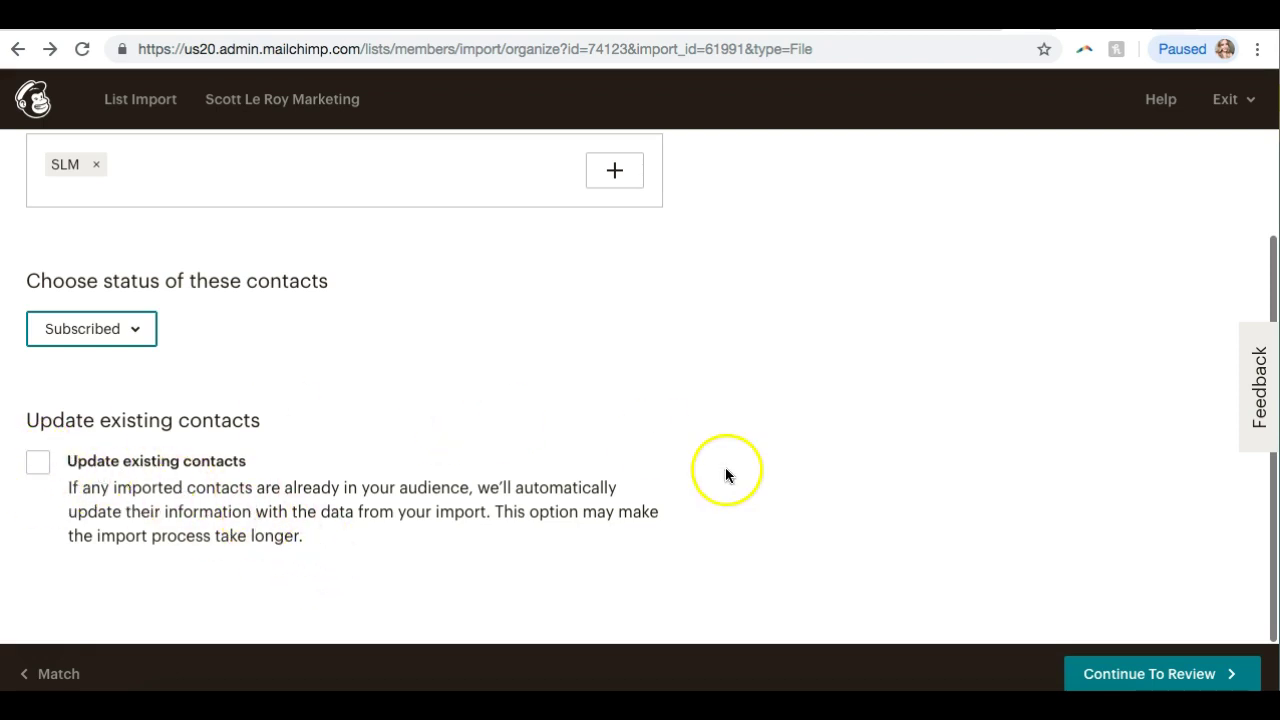
Continue to the import review, check the columns, tags and contact status, and run the import.
click(1137, 672)
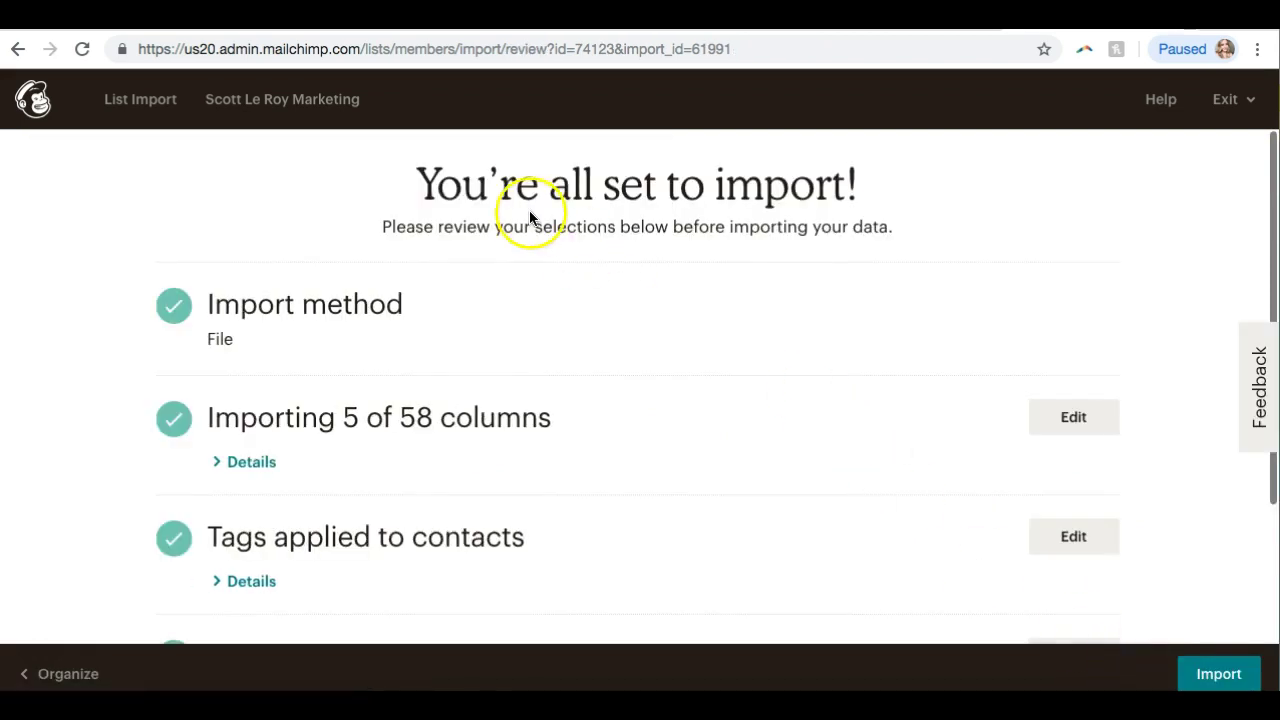
scroll(472, 300, down, 2)
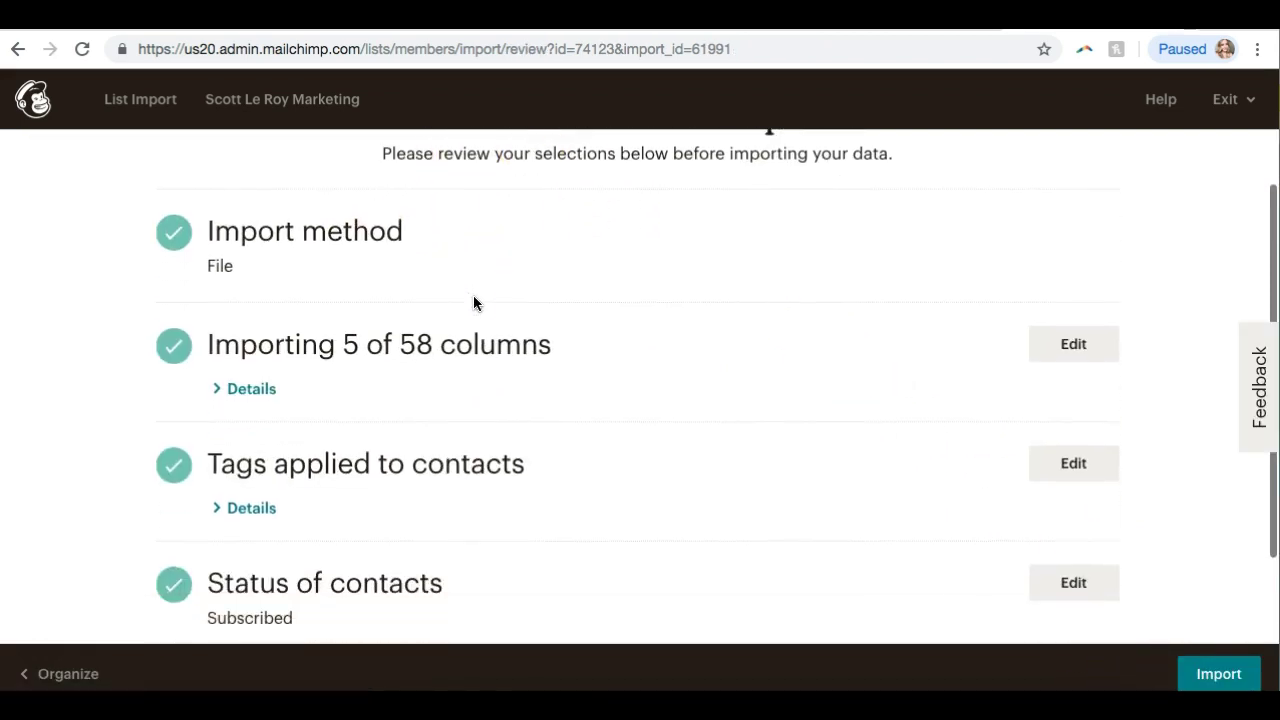
scroll(474, 300, down, 2)
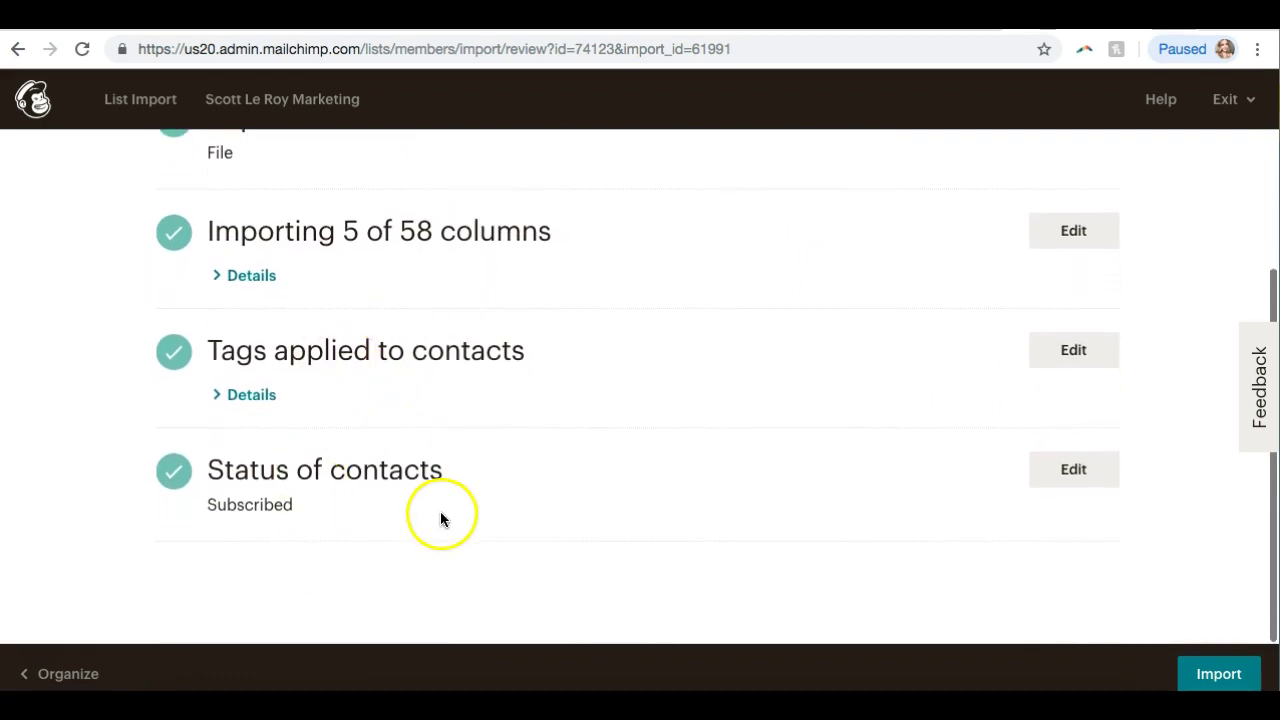
click(1233, 674)
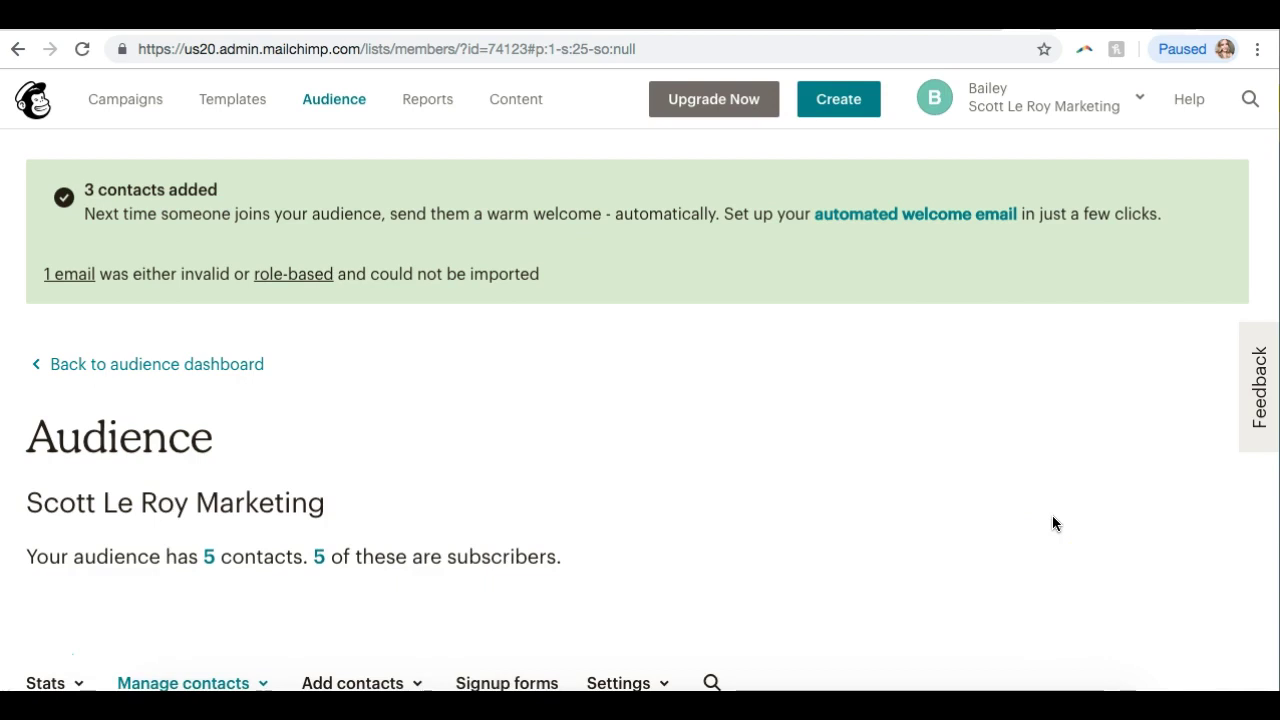
Examine the import result notice and the audience's contact table, including the tags and email marketing status of the imported contacts.
scroll(1052, 523, down, 3)
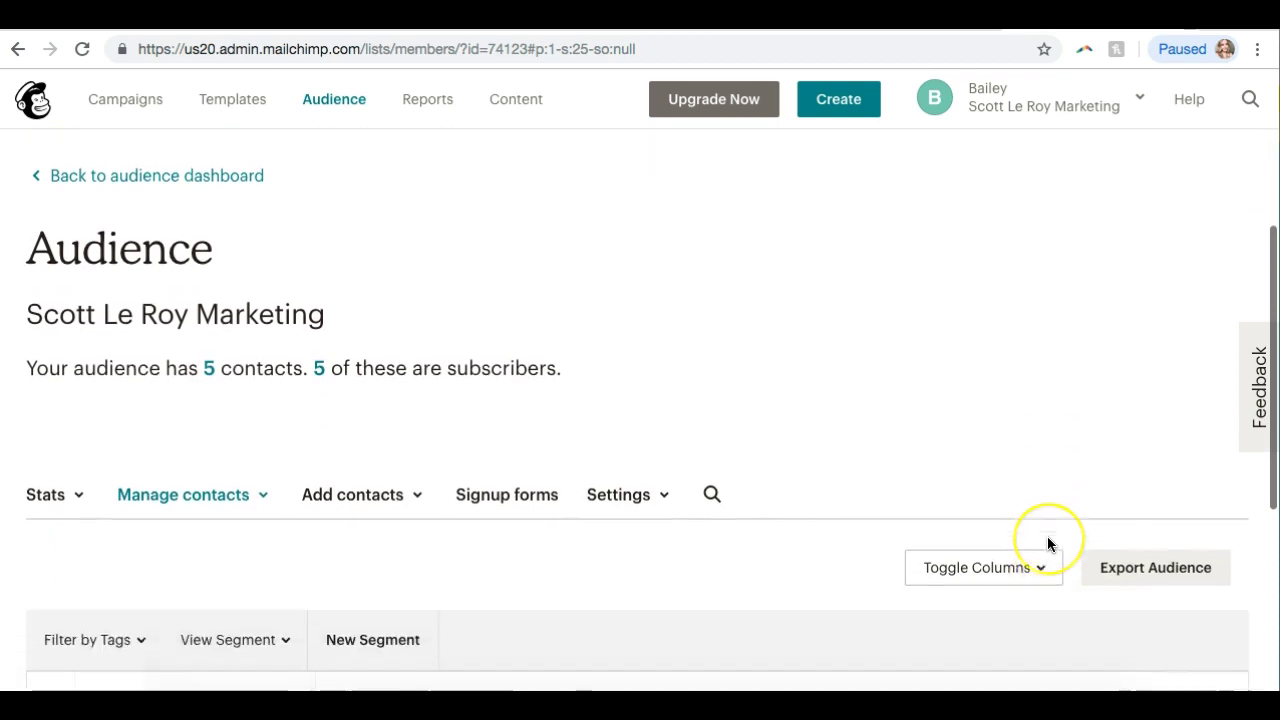
scroll(1048, 543, down, 3)
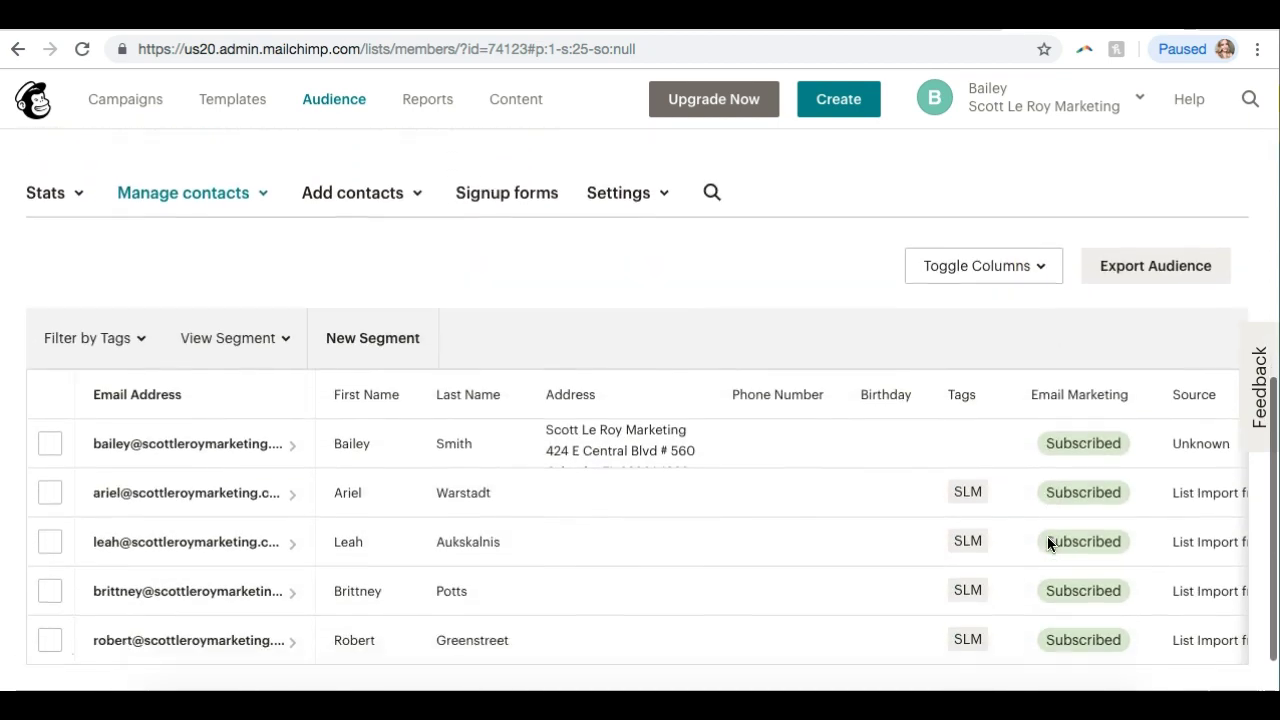
scroll(1047, 540, down, 1)
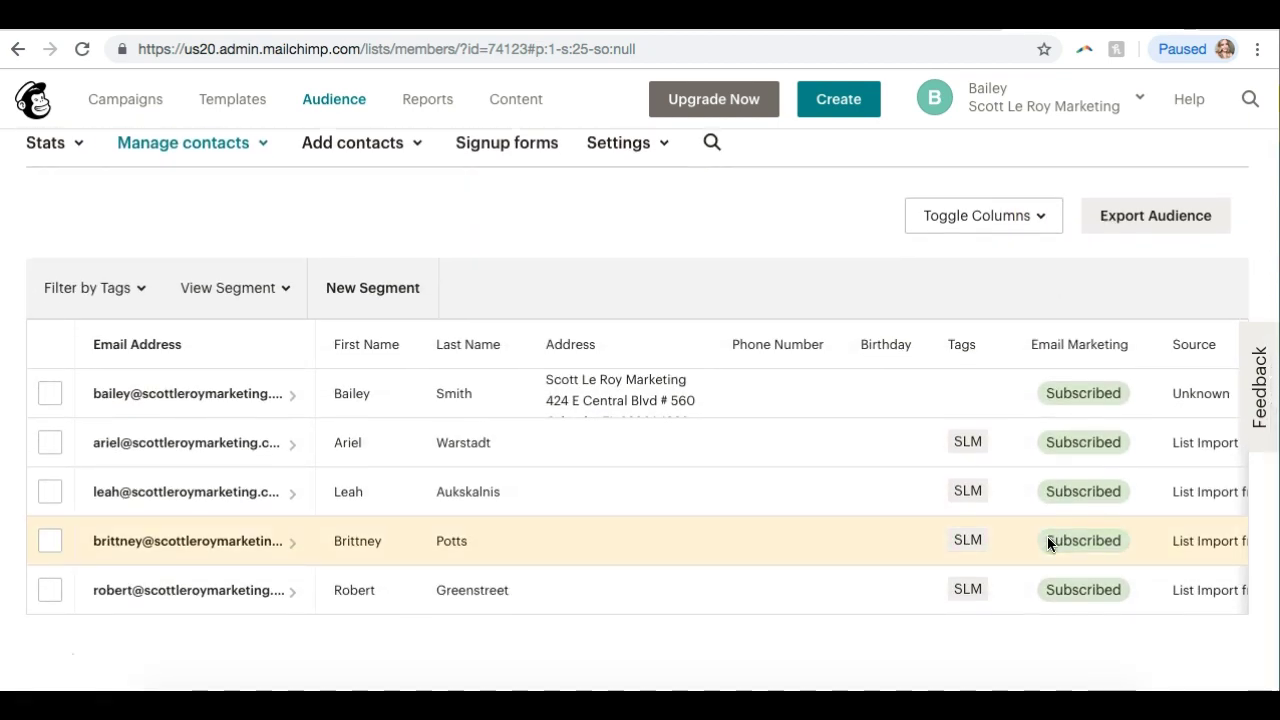
scroll(1047, 540, down, 1)
click(1036, 628)
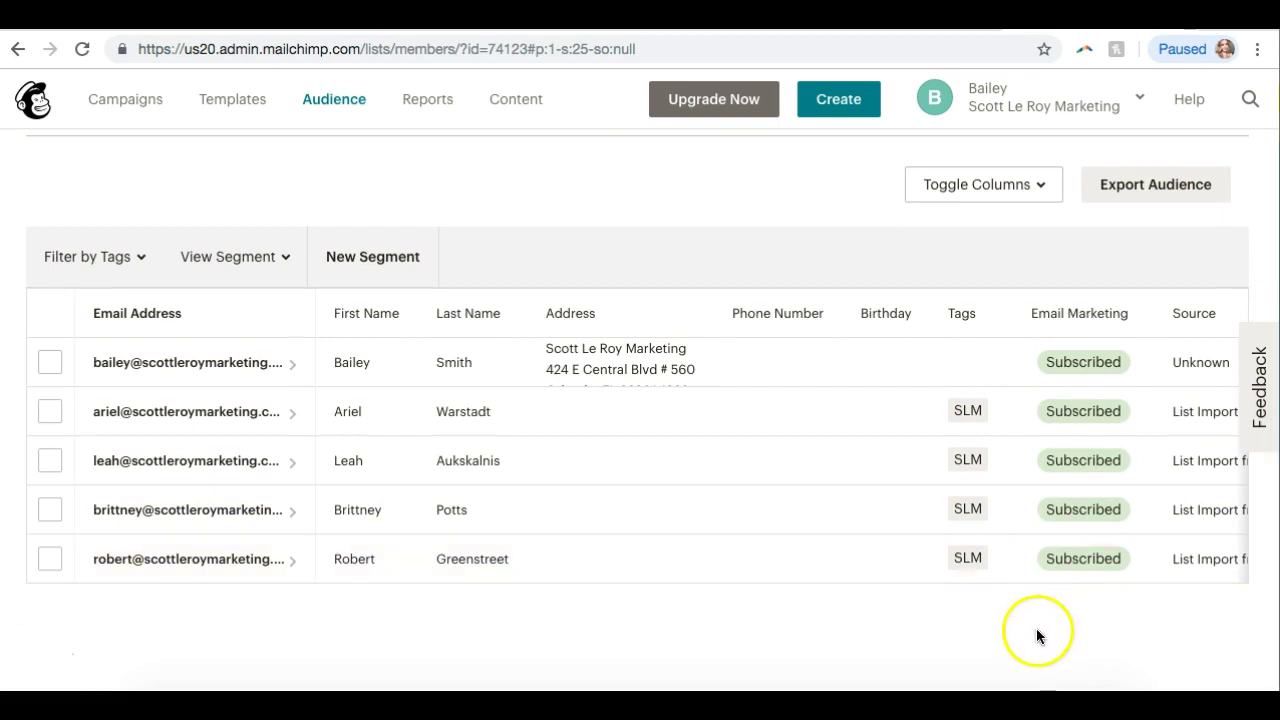
scroll(984, 626, up, 5)
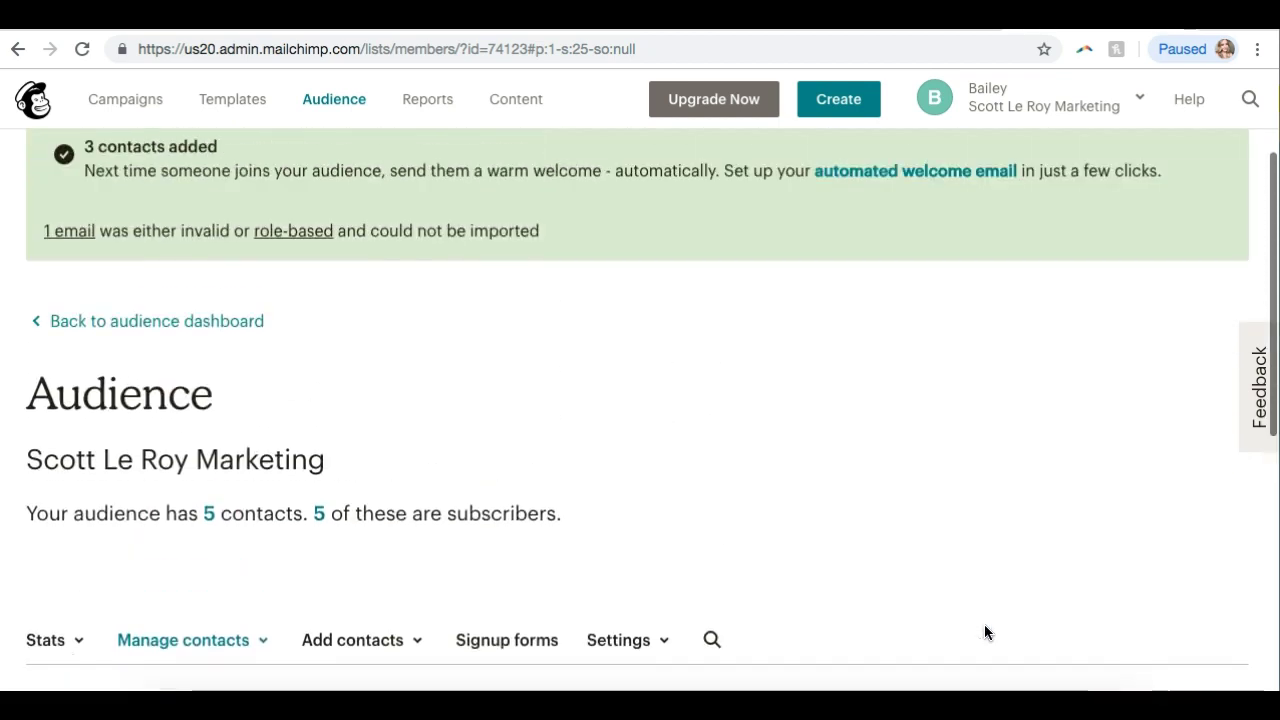
scroll(984, 632, up, 1)
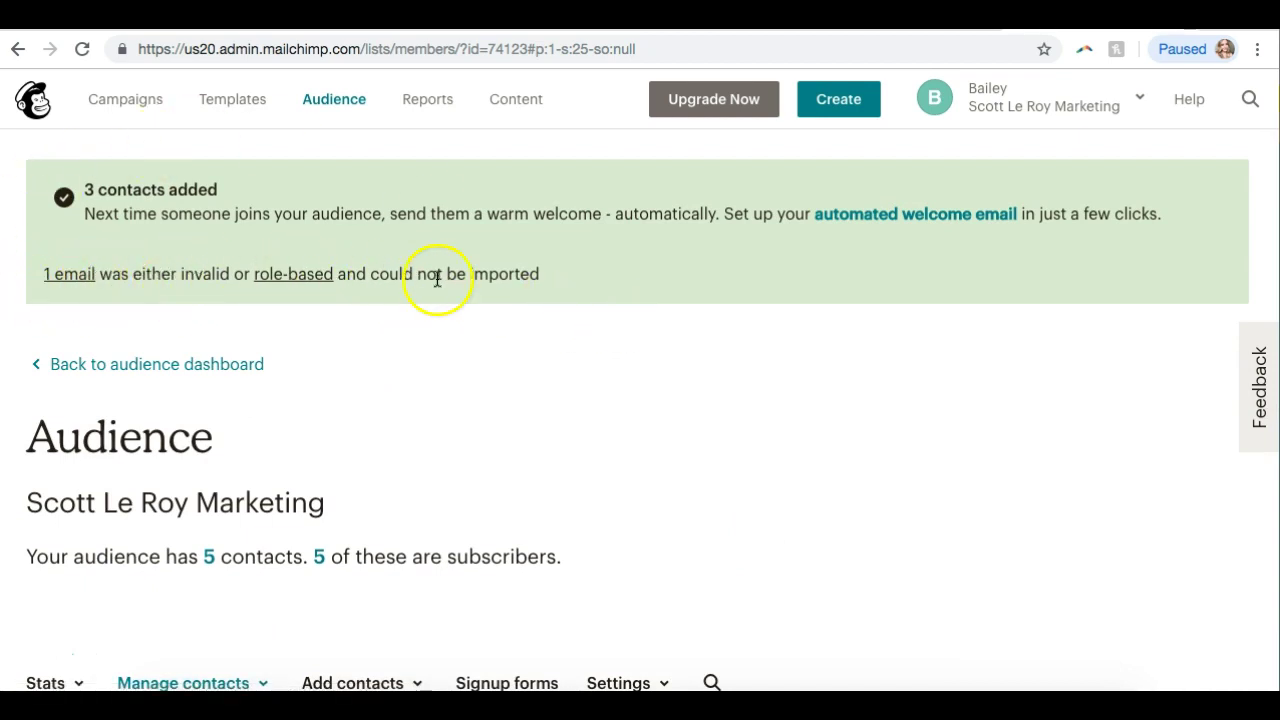
scroll(436, 287, down, 5)
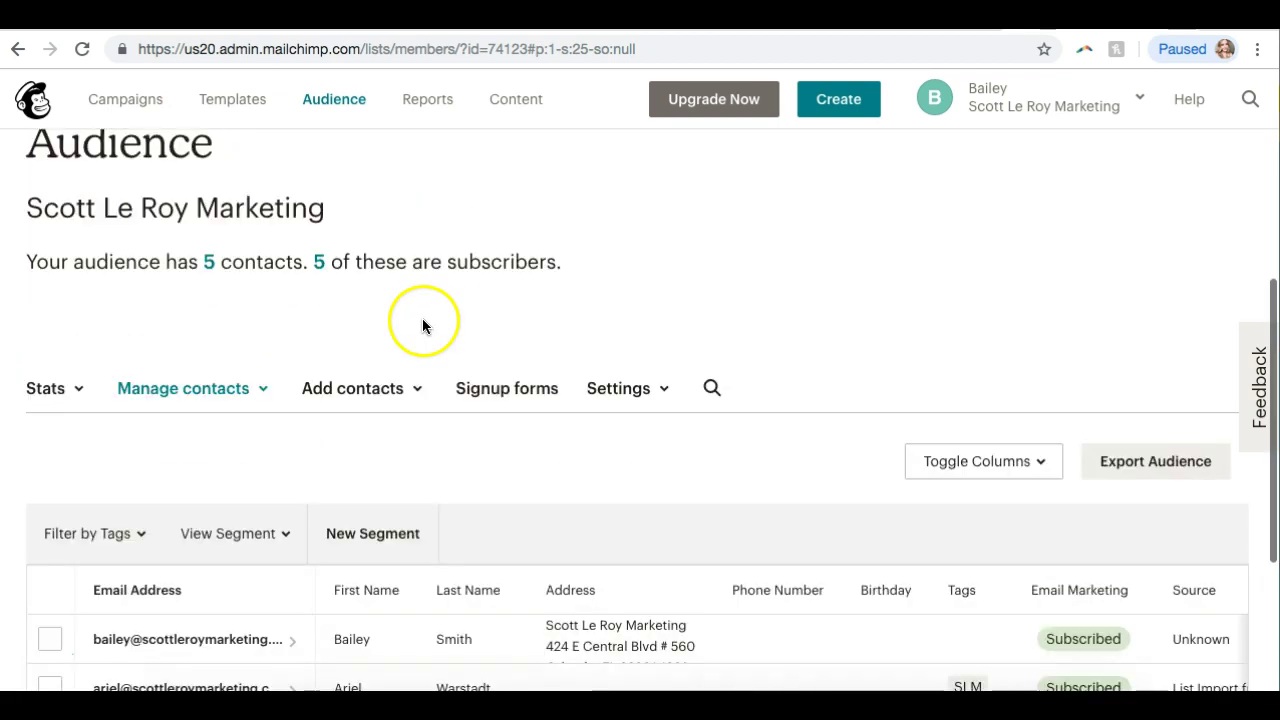
scroll(405, 385, down, 1)
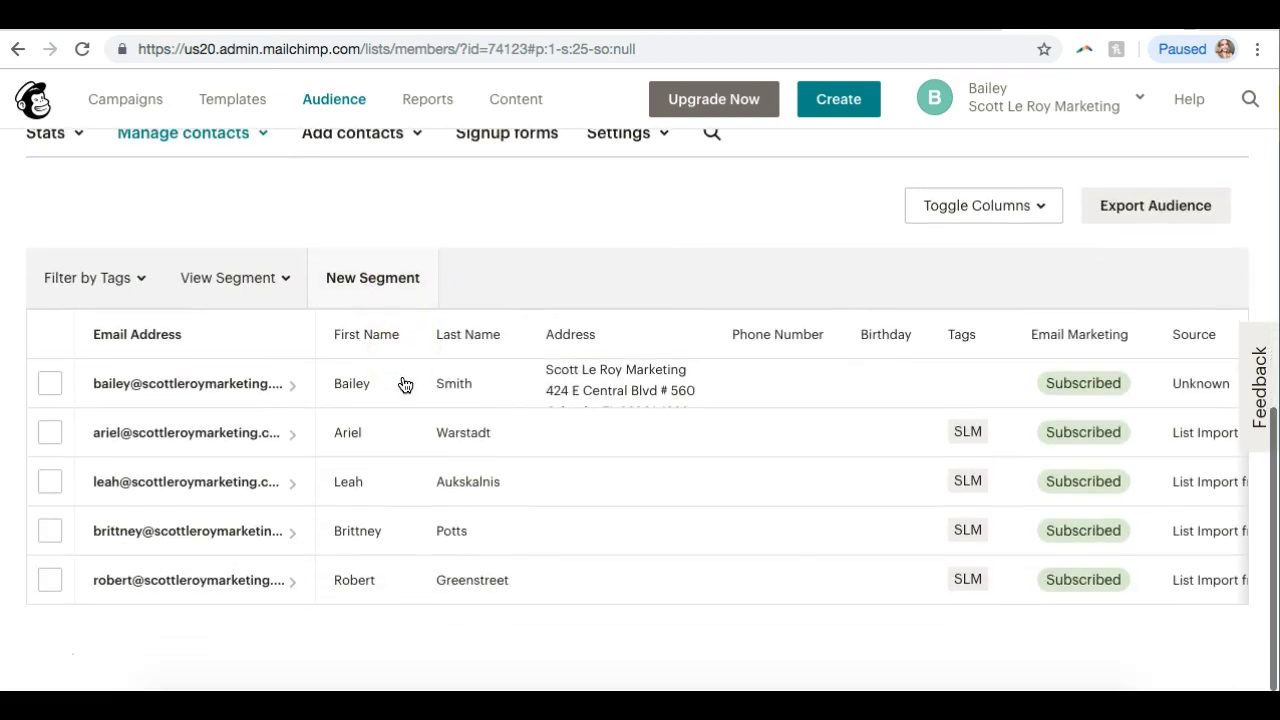